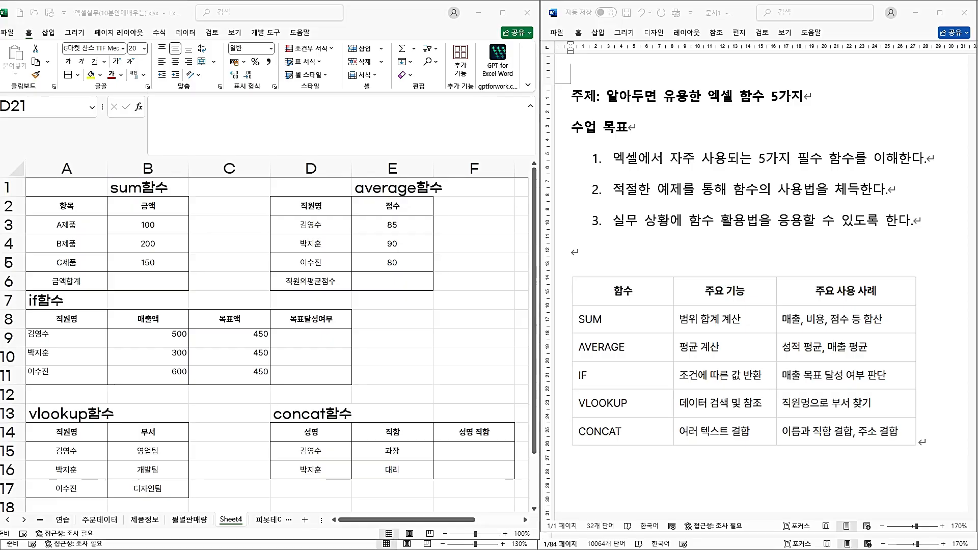
# Read through the lesson goals and the function summary table in the Word document
pyautogui.click(722, 249)
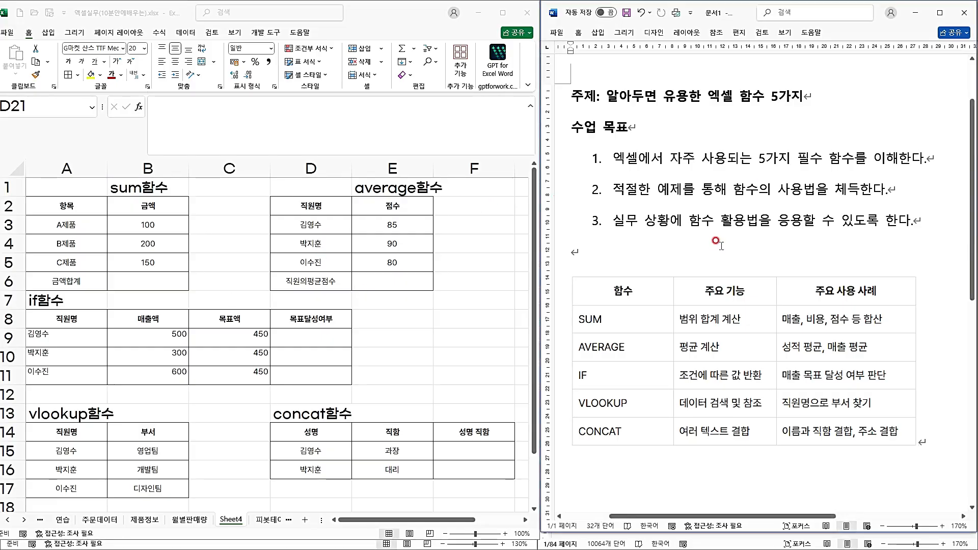
pyautogui.scroll(1, 699, 216)
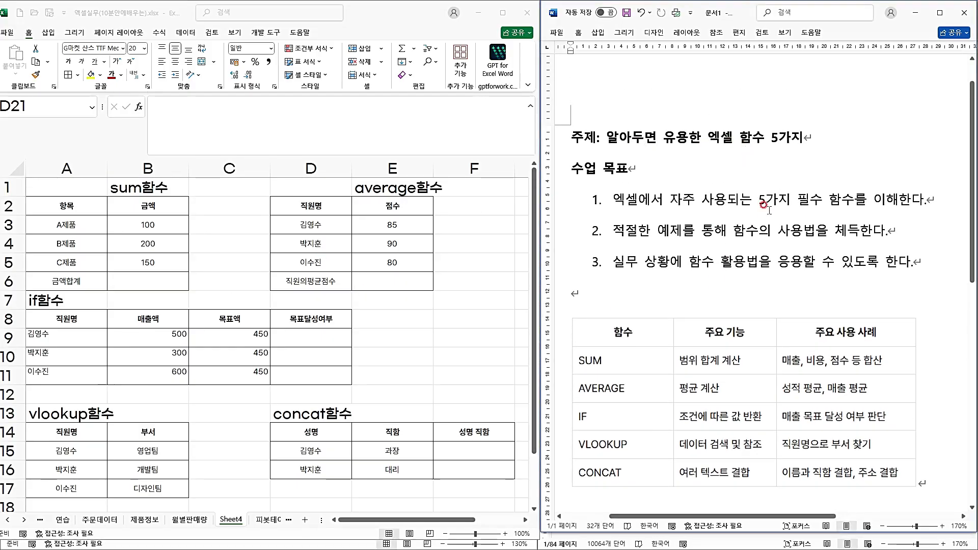
pyautogui.scroll(-1, 765, 216)
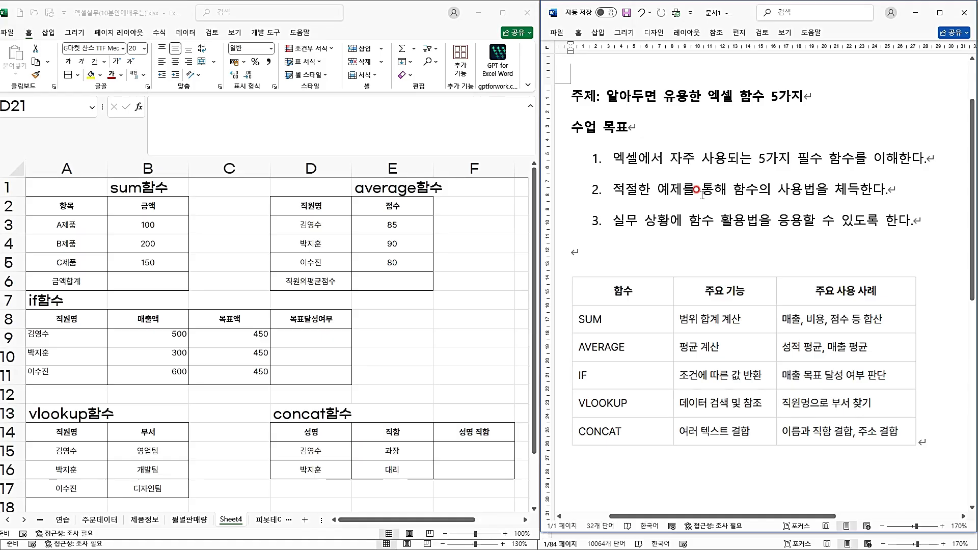
pyautogui.scroll(-3, 697, 190)
pyautogui.scroll(-2, 688, 204)
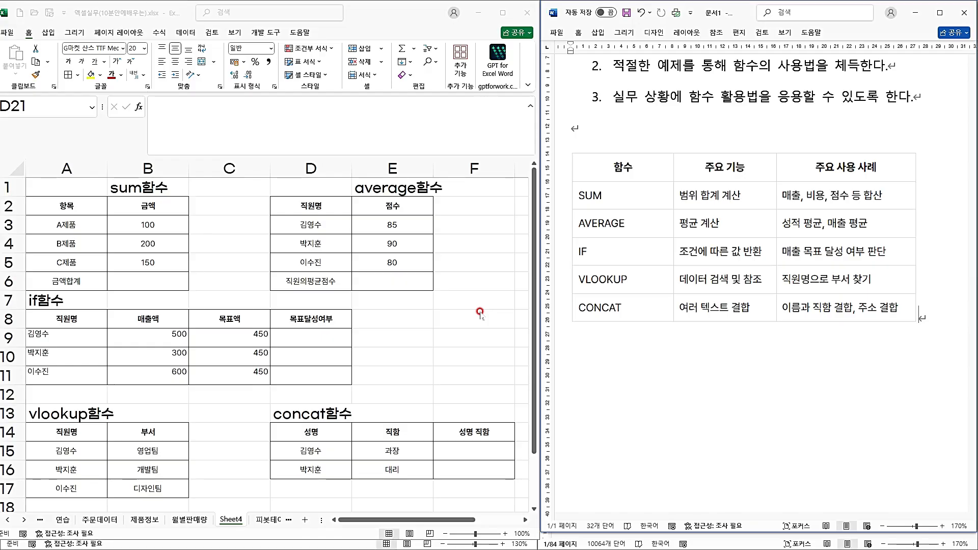
# Calculate the total amount of the three products in cell B6 with =SUM(B3:B5)
pyautogui.click(173, 275)
pyautogui.click(163, 276)
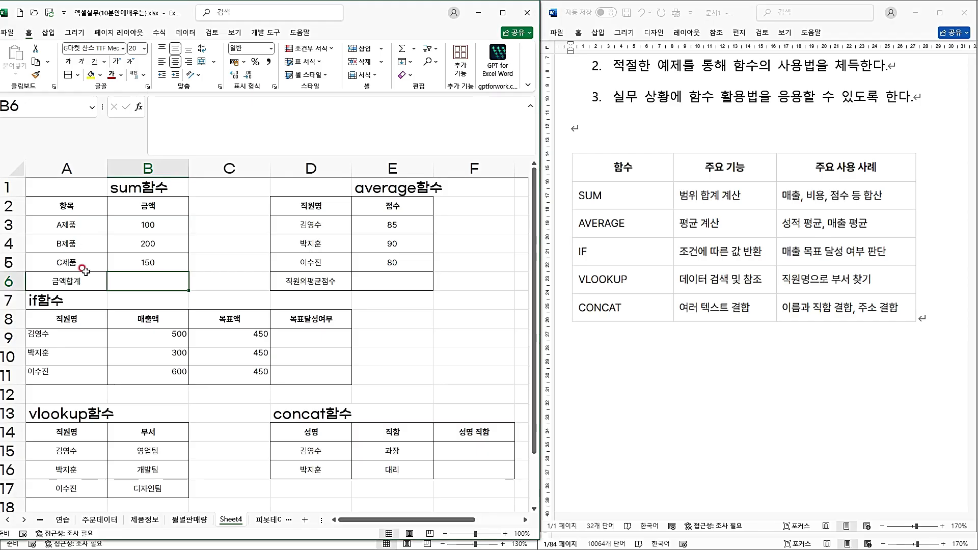
pyautogui.click(142, 225)
pyautogui.moveTo(138, 247); pyautogui.dragTo(142, 270)
pyautogui.click(137, 281)
pyautogui.write('=')
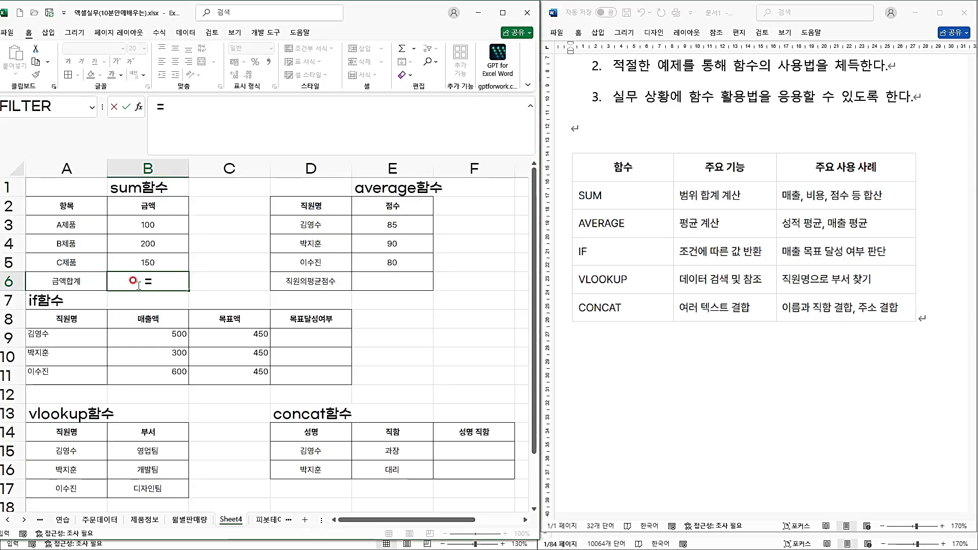
pyautogui.write('su')
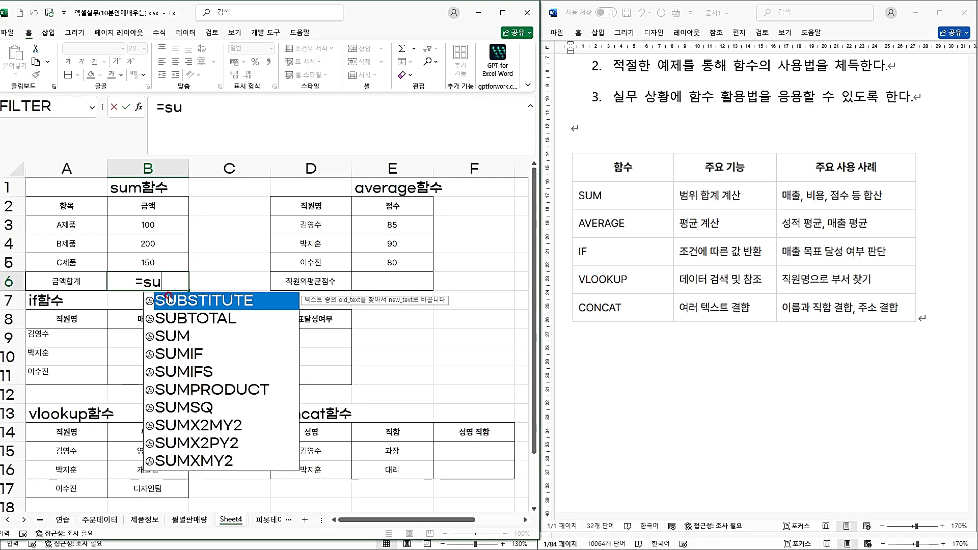
pyautogui.click(171, 337)
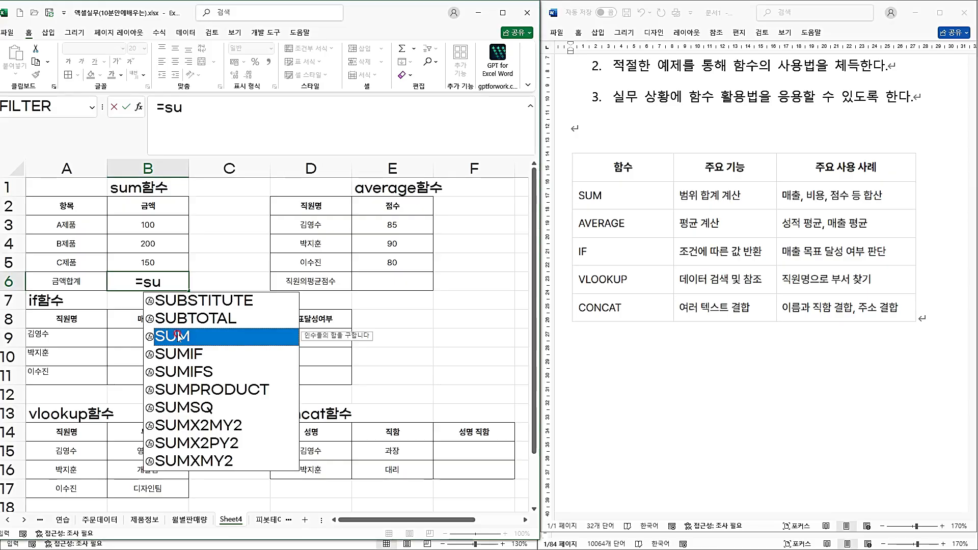
pyautogui.doubleClick(177, 337)
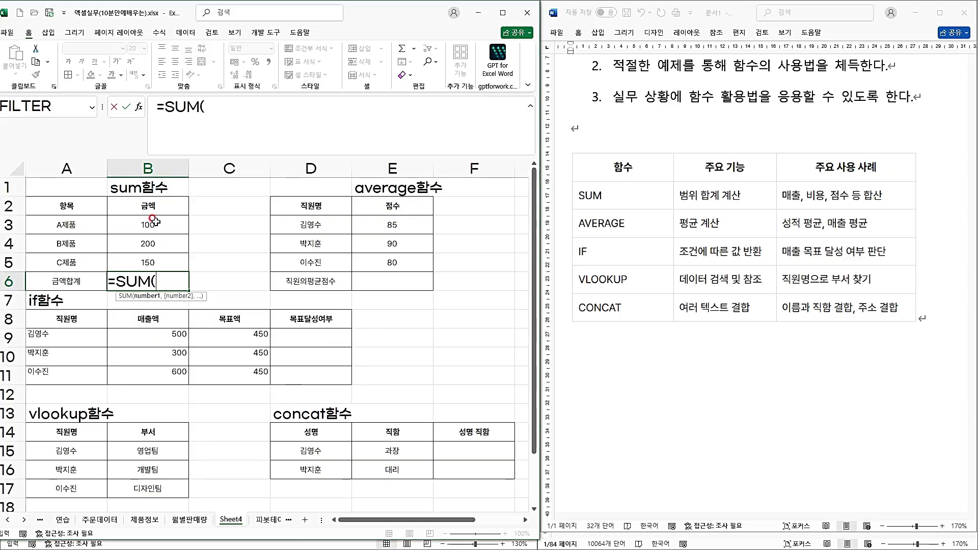
pyautogui.moveTo(153, 220); pyautogui.dragTo(153, 255)
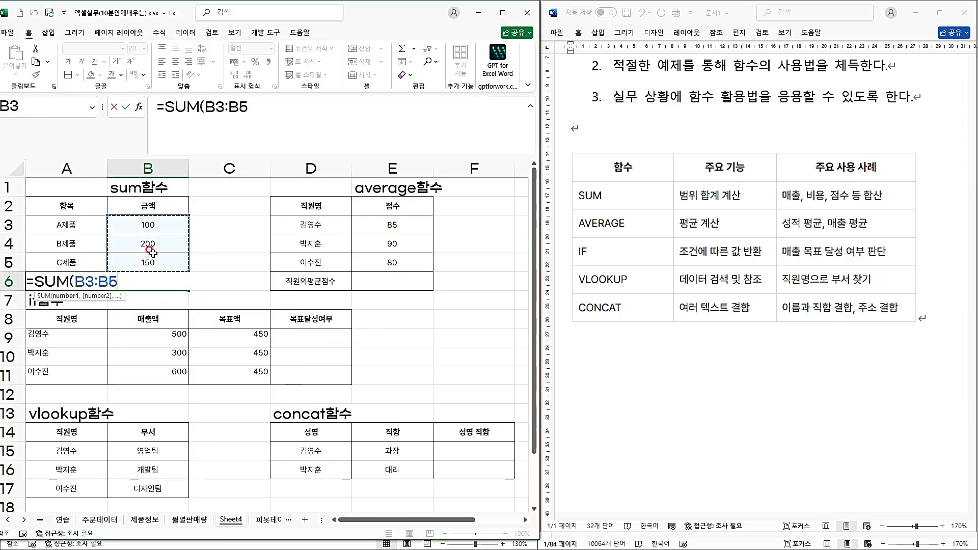
pyautogui.press('Return')
pyautogui.click(147, 284)
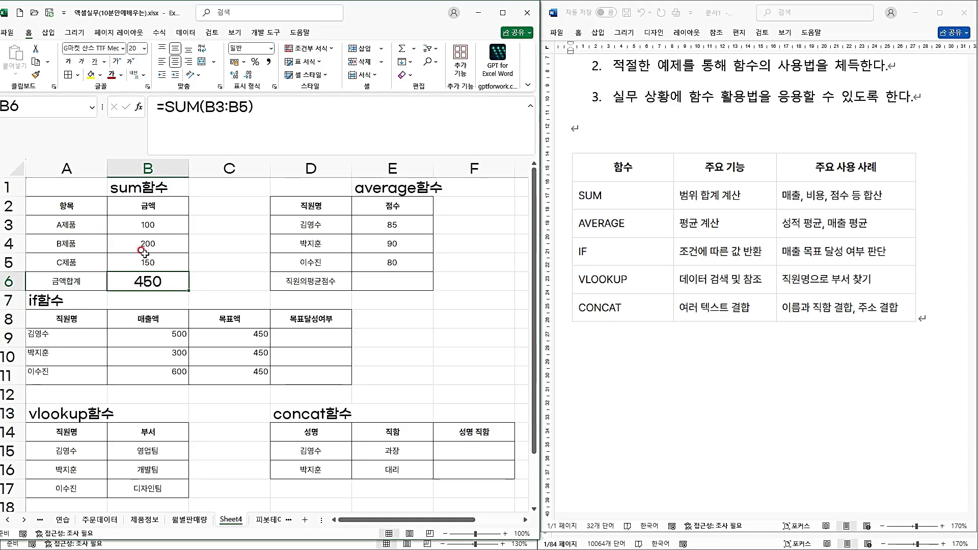
# Calculate the employees' average score in cell E6 with =AVERAGE(E3:E5)
pyautogui.click(365, 279)
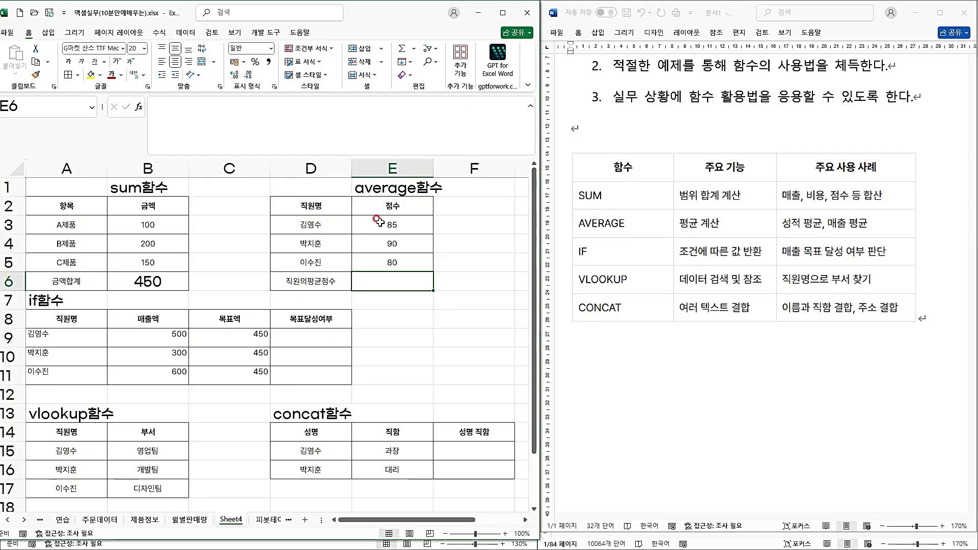
pyautogui.write('=av')
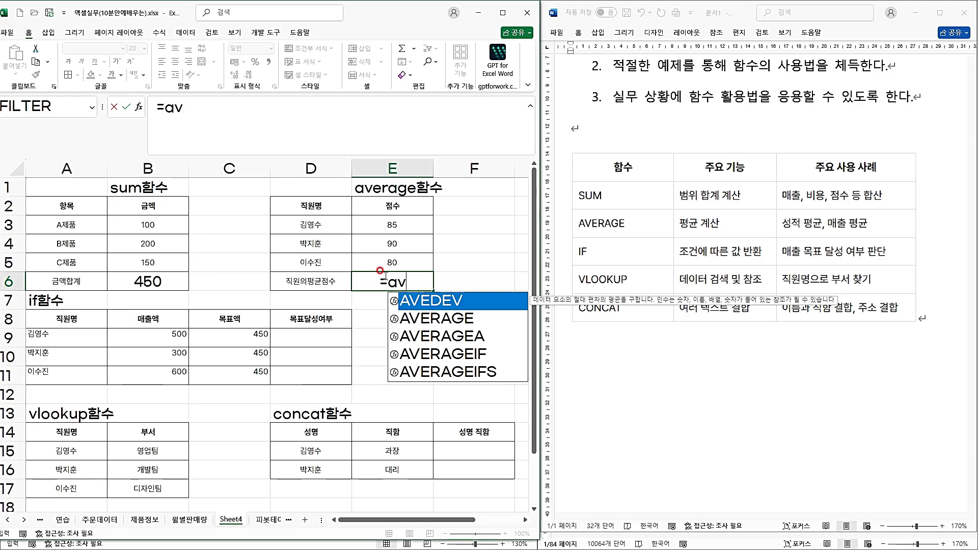
pyautogui.press('Escape')
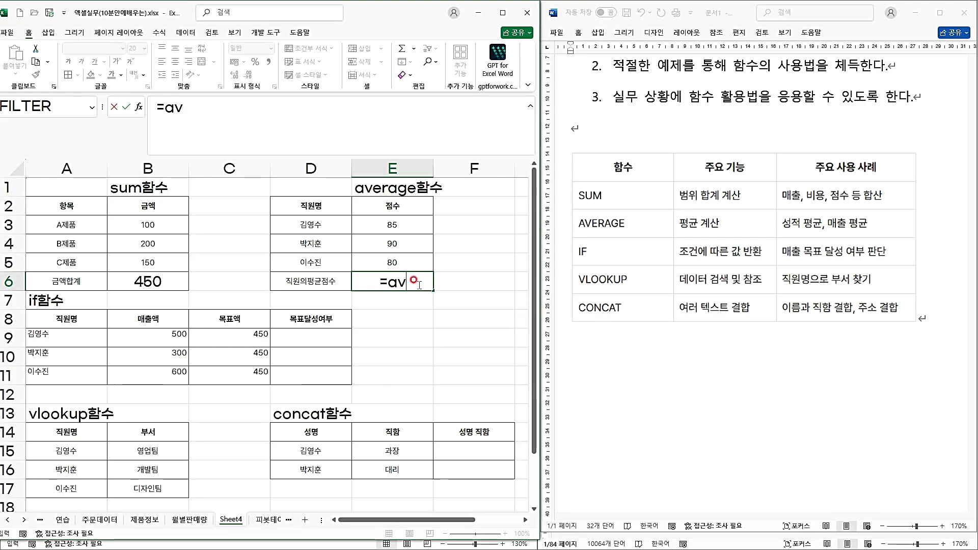
pyautogui.press('BackSpace')
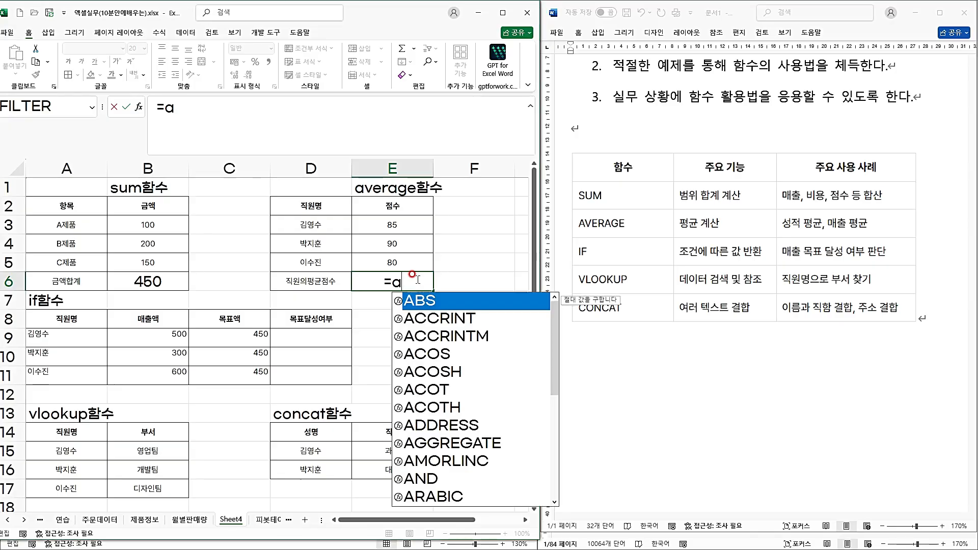
pyautogui.write('v')
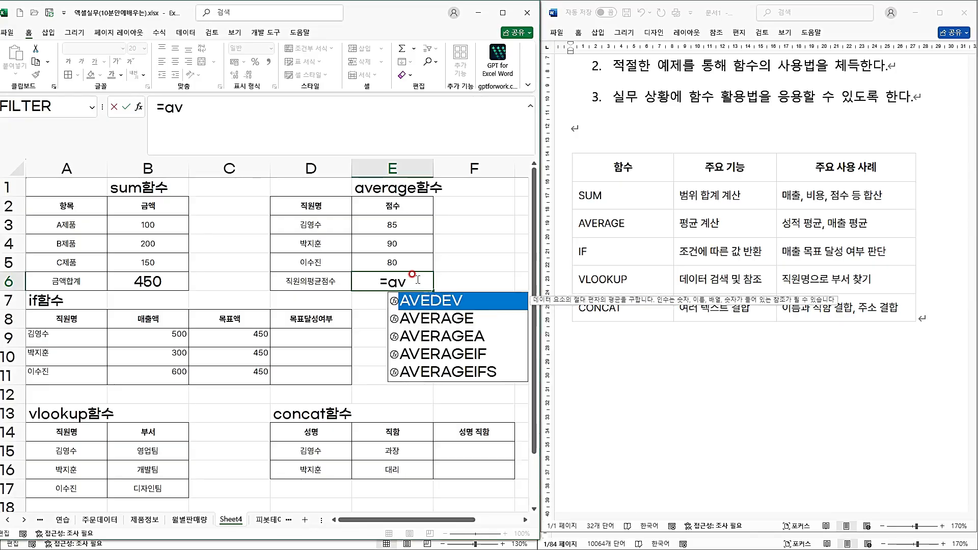
pyautogui.doubleClick(426, 318)
pyautogui.moveTo(394, 225); pyautogui.dragTo(392, 260)
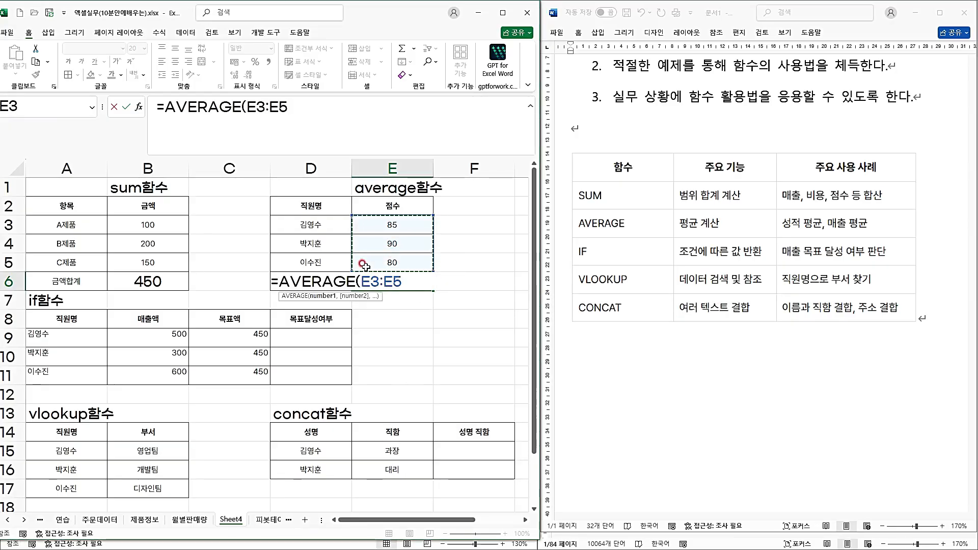
pyautogui.write(')')
pyautogui.press('Return')
pyautogui.click(404, 280)
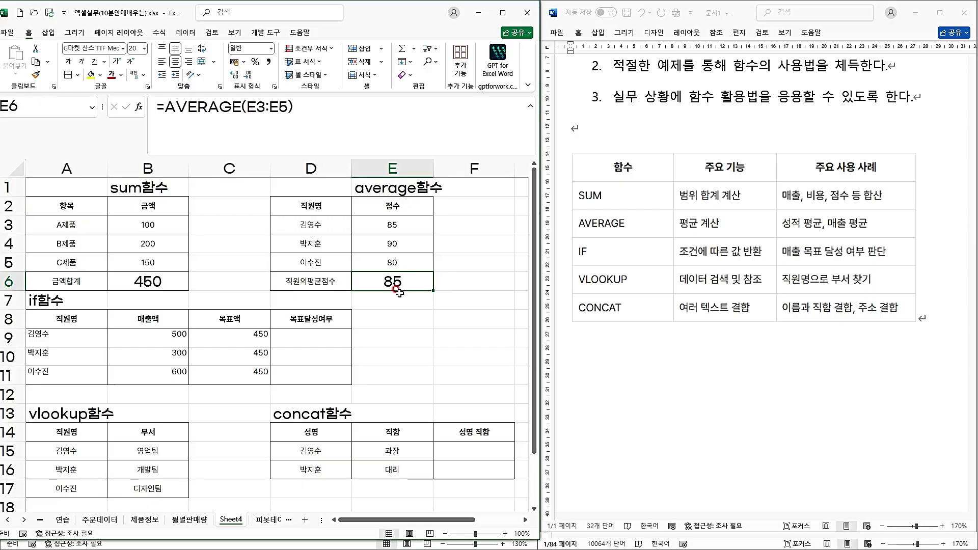
# Compare each employee's sales amount with the target amount in rows 9 to 11 of the IF table
pyautogui.click(316, 339)
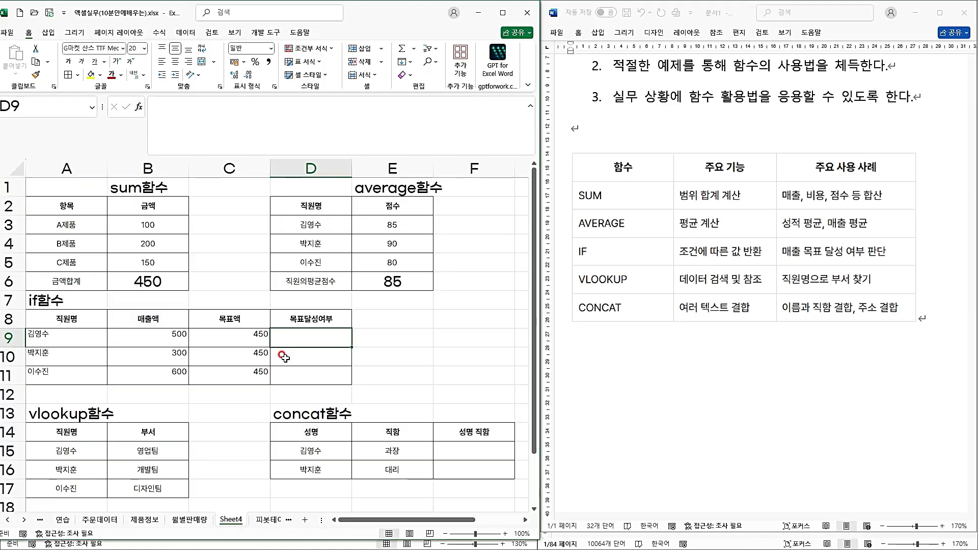
pyautogui.click(175, 359)
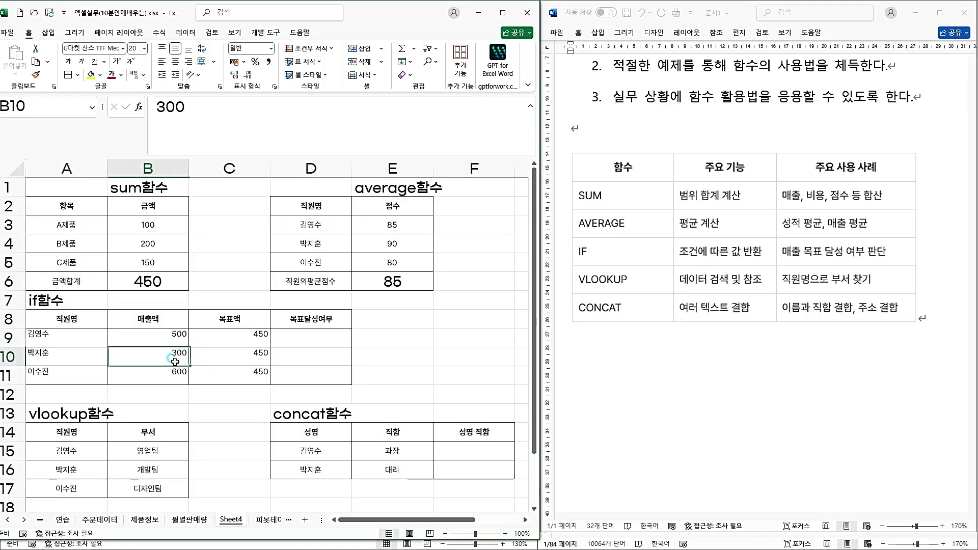
pyautogui.click(240, 355)
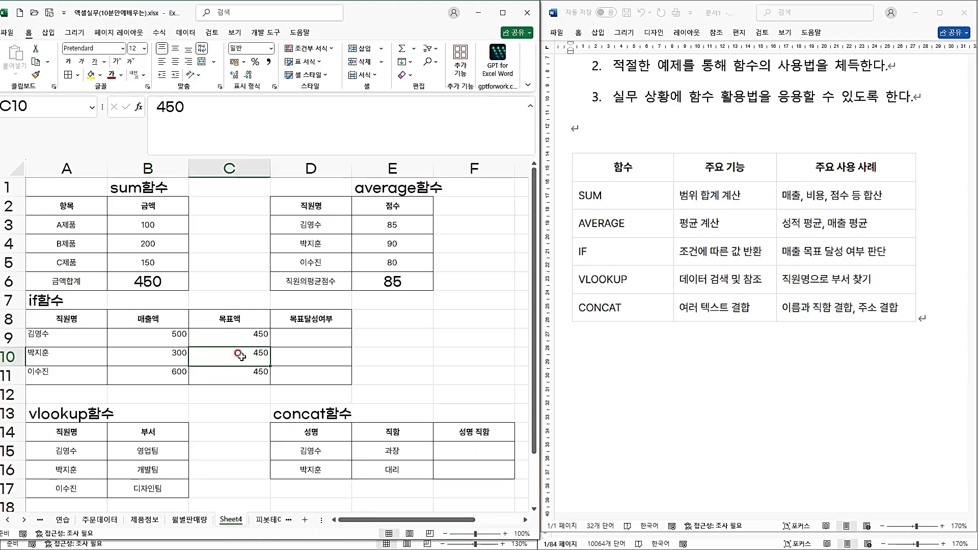
pyautogui.click(166, 353)
pyautogui.click(294, 352)
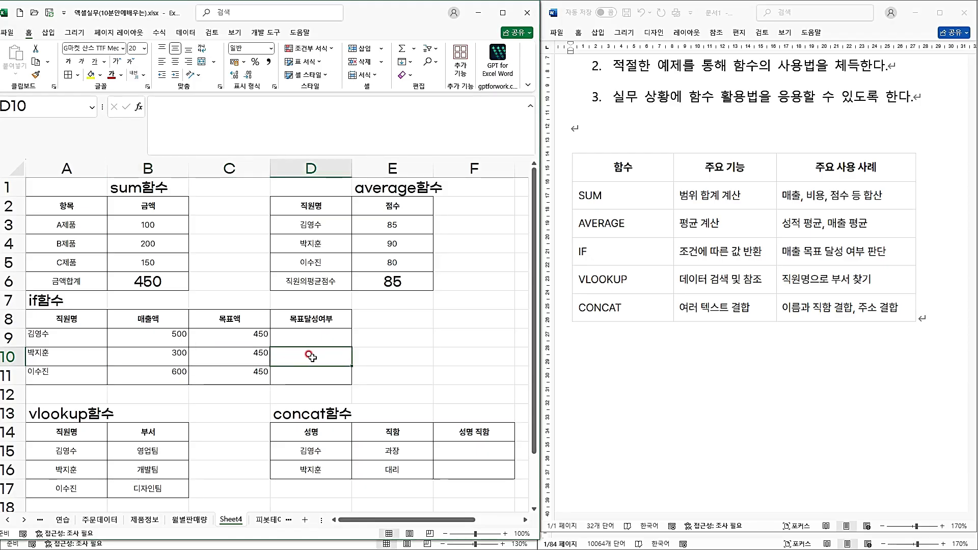
pyautogui.click(178, 375)
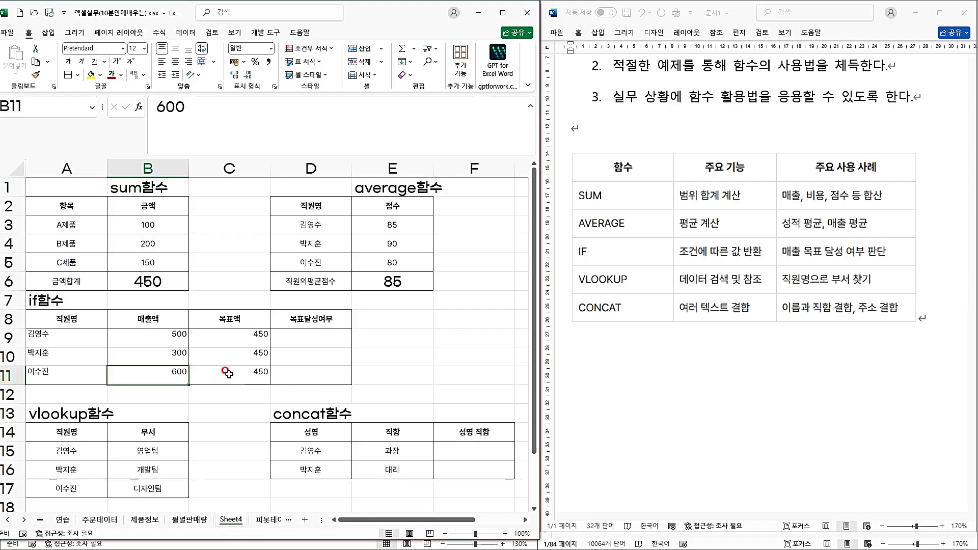
pyautogui.click(231, 374)
pyautogui.click(301, 377)
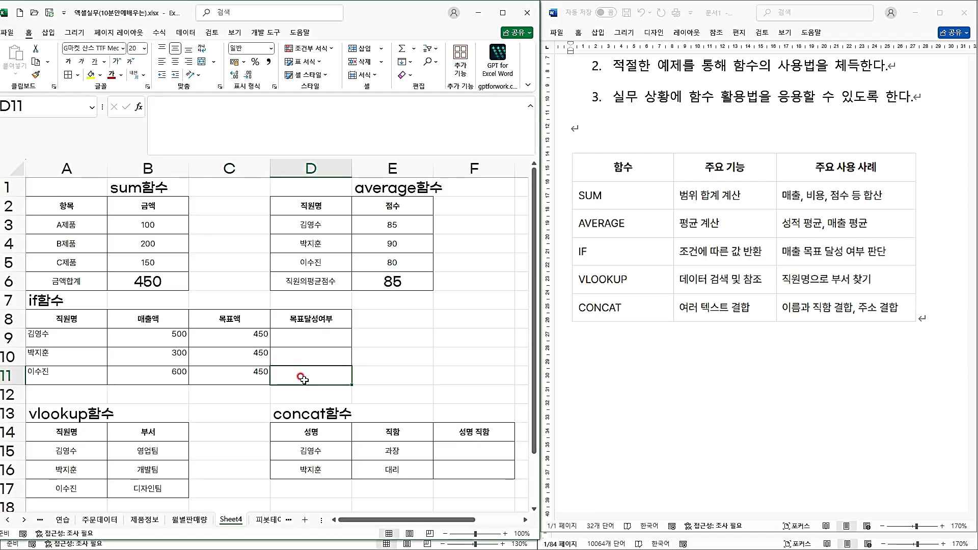
# Start an IF formula in cell D9 with the logical test B9>C9, comparing sales against the target
pyautogui.click(313, 336)
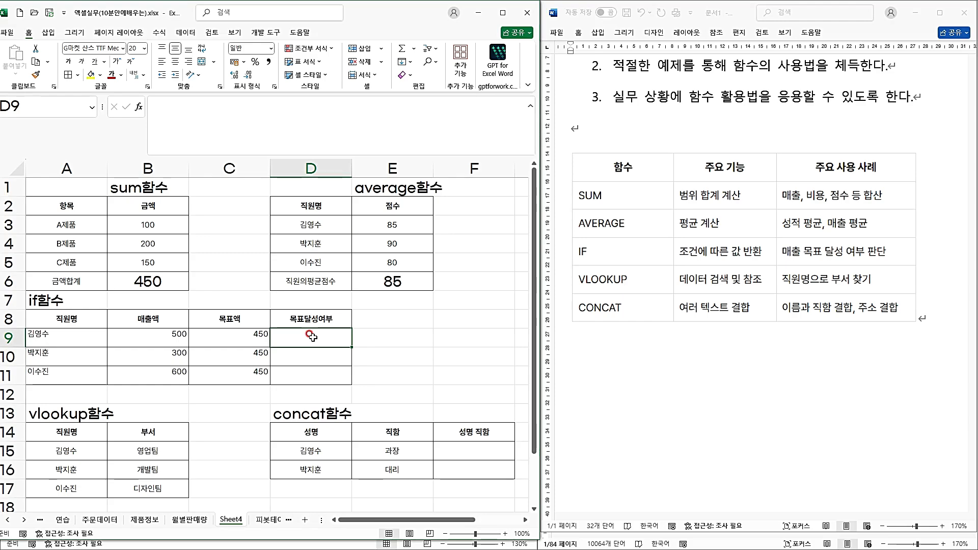
pyautogui.write('=if')
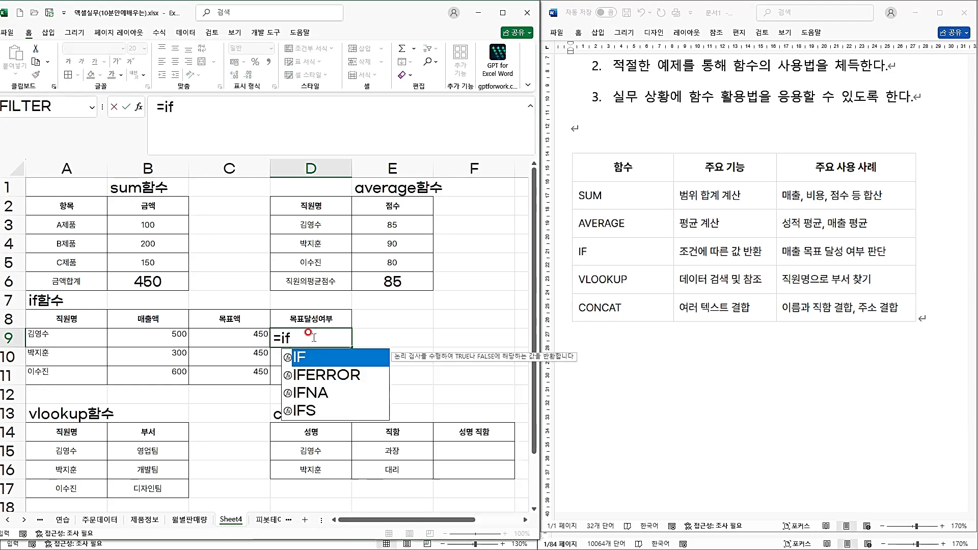
pyautogui.write('(')
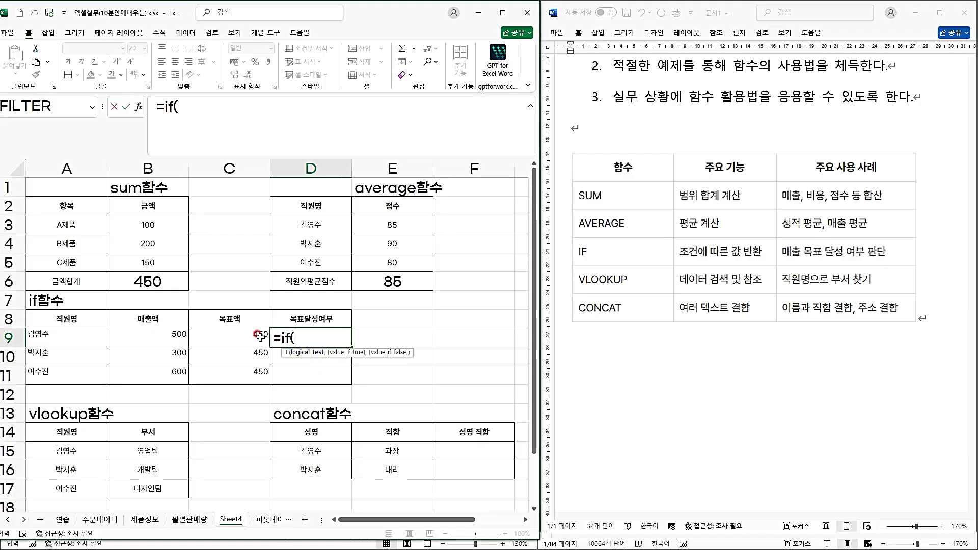
pyautogui.click(259, 336)
pyautogui.click(150, 337)
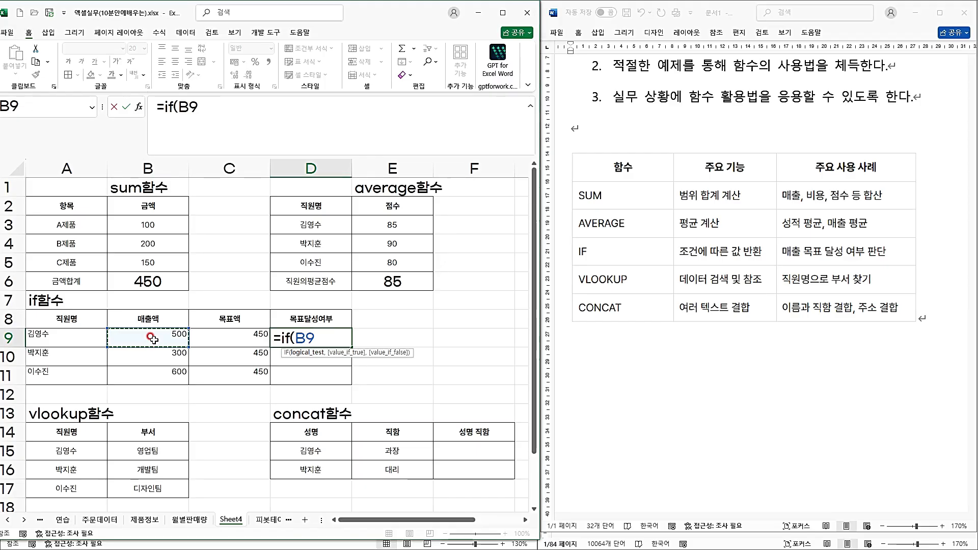
pyautogui.write('>')
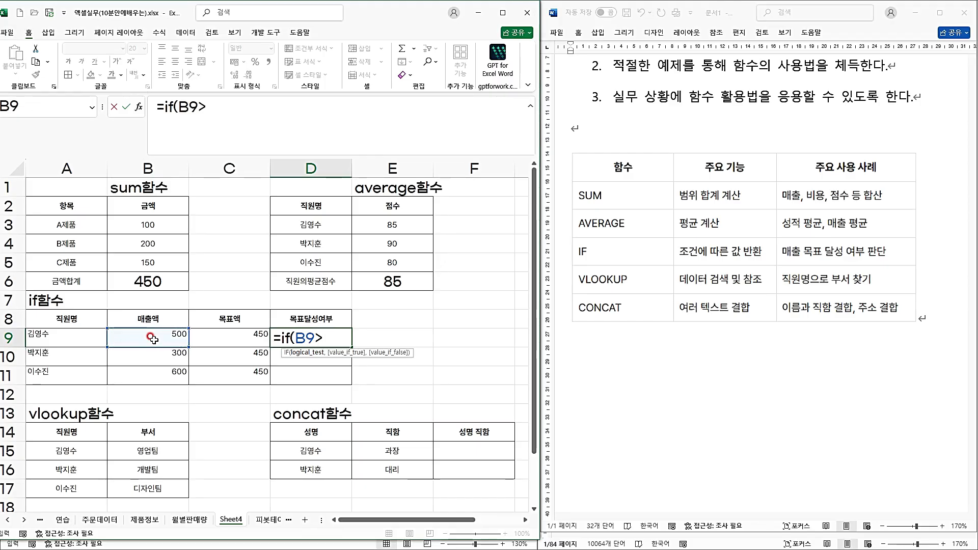
pyautogui.click(201, 336)
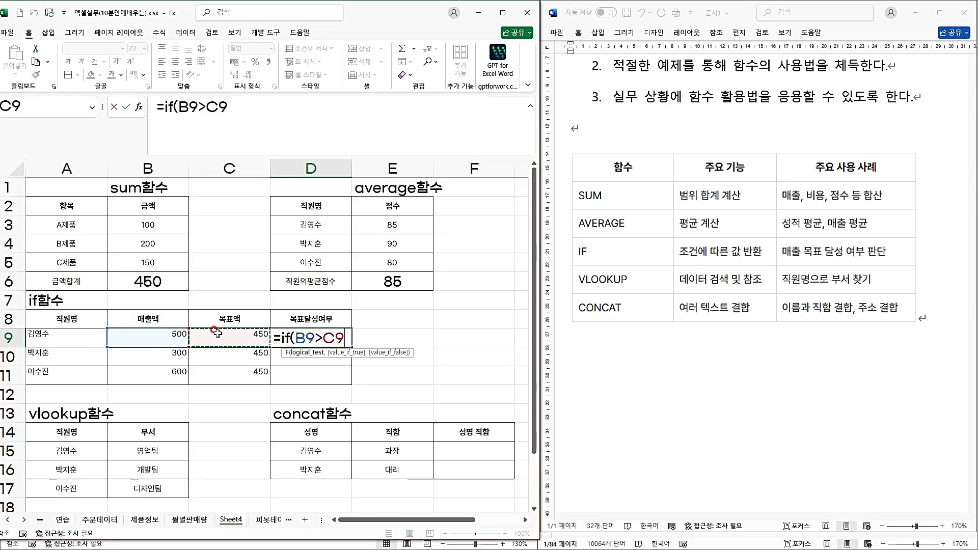
pyautogui.write(',')
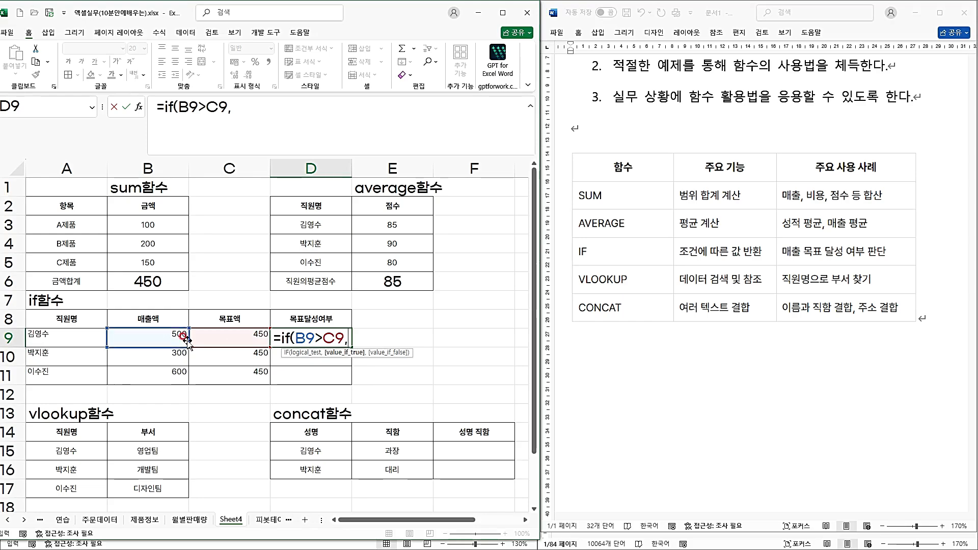
# Complete the D9 IF formula so it returns "달성" when true and empty text "" when false
pyautogui.write('ek')
pyautogui.press('BackSpace')
pyautogui.press('BackSpace')
pyautogui.write('달성"')
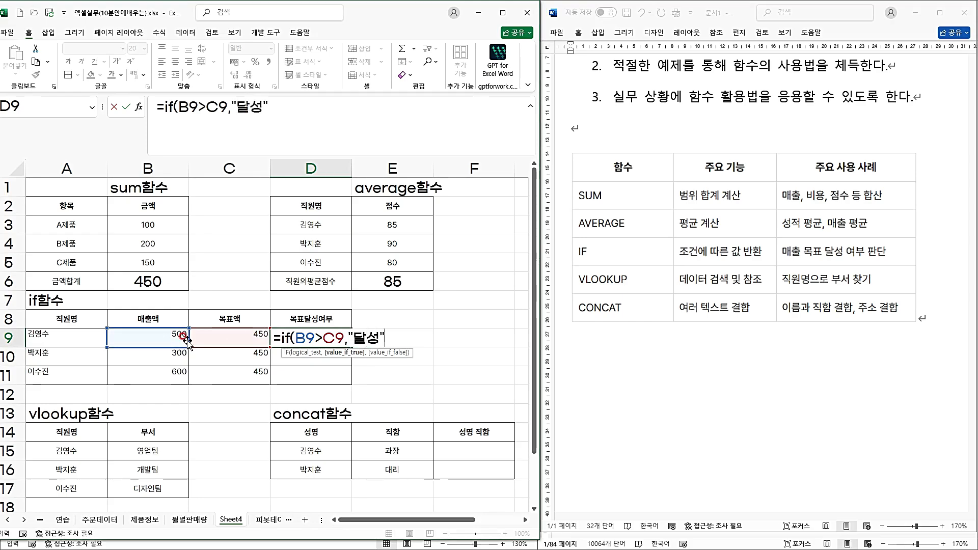
pyautogui.write(',"')
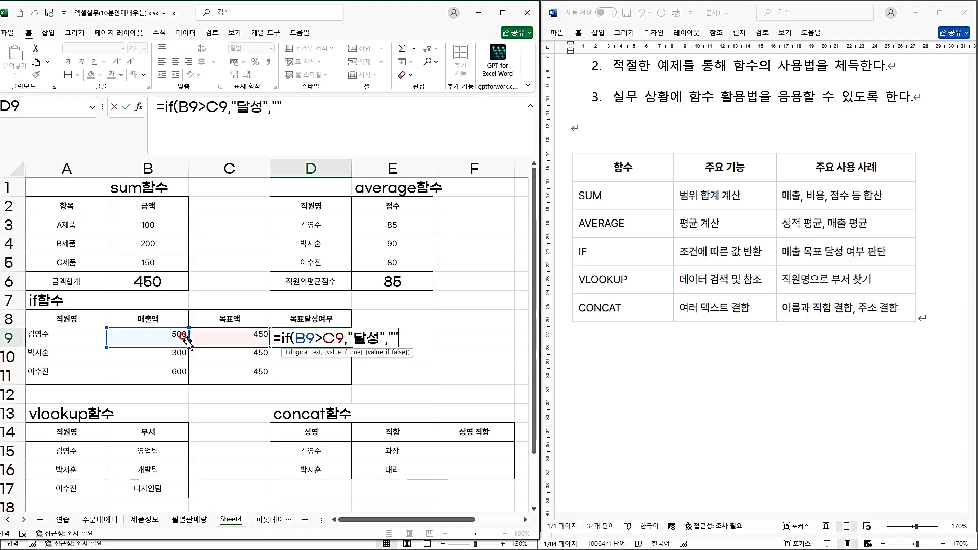
pyautogui.write('")')
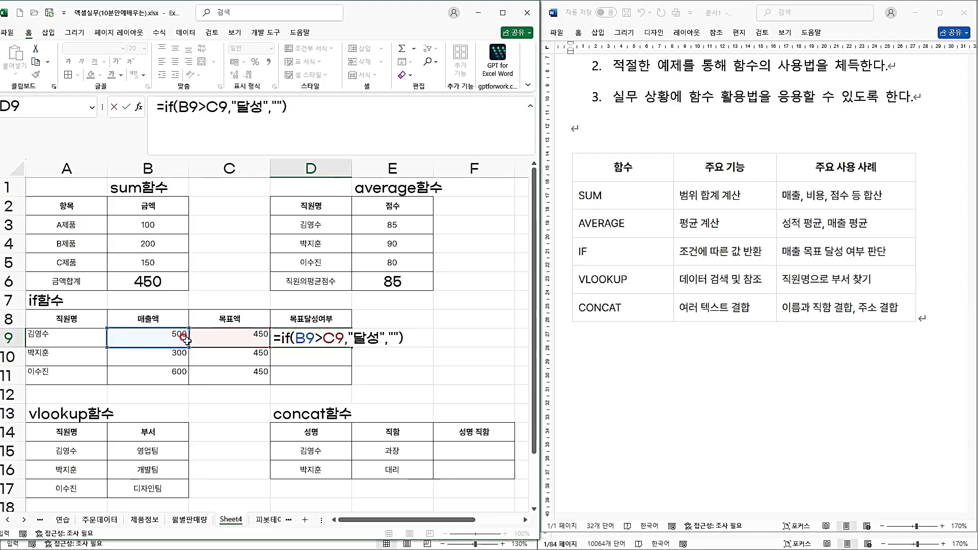
pyautogui.press('Return')
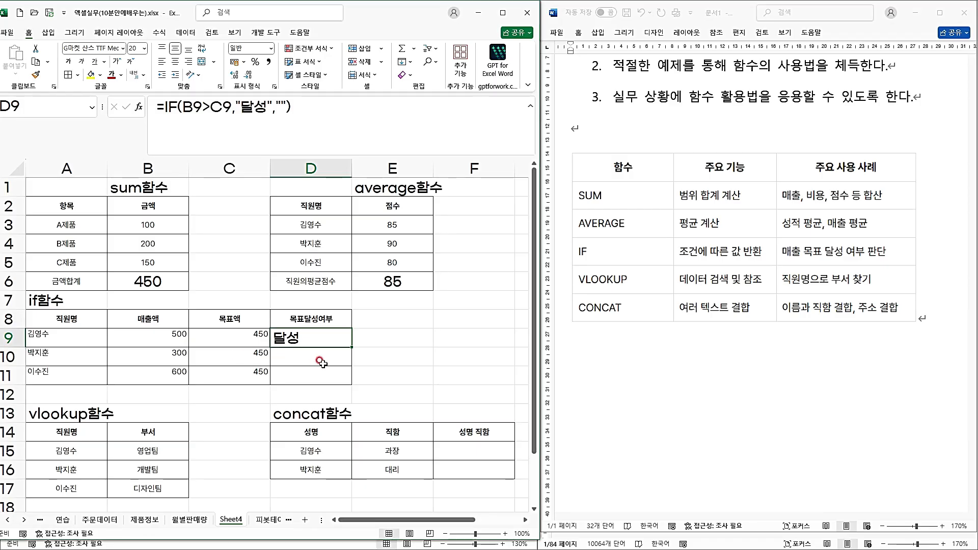
# Fill the D9 IF formula down through D11 to cover the remaining employees
pyautogui.moveTo(352, 348); pyautogui.dragTo(339, 377)
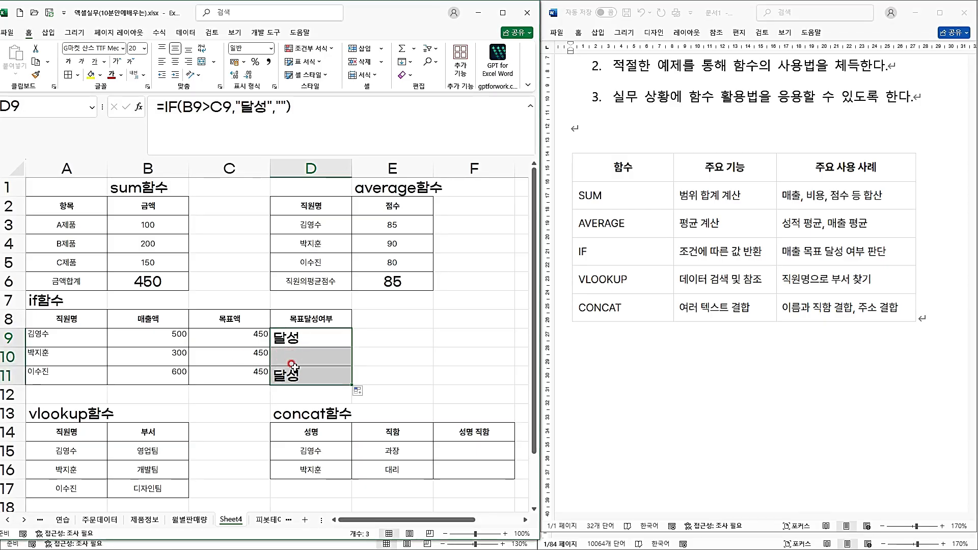
pyautogui.click(290, 370)
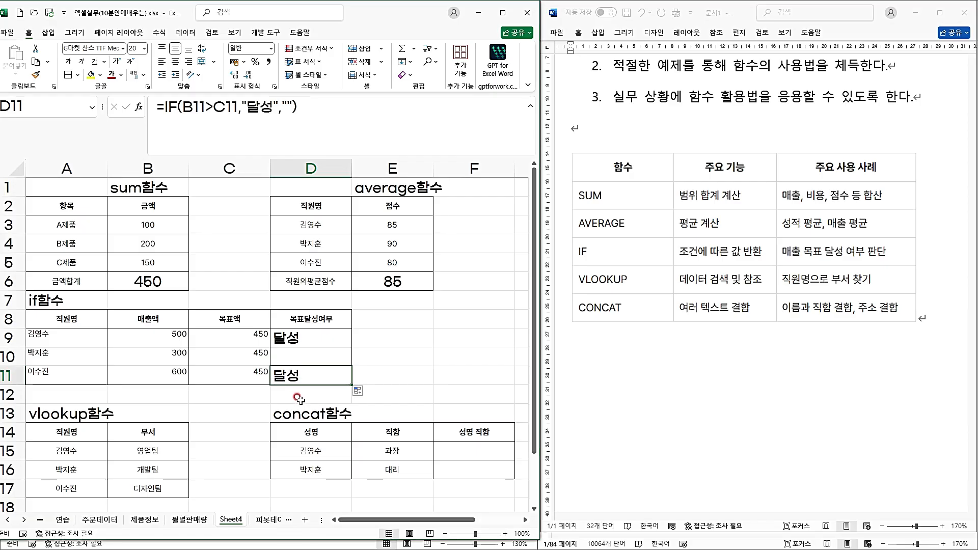
pyautogui.scroll(-2, 208, 455)
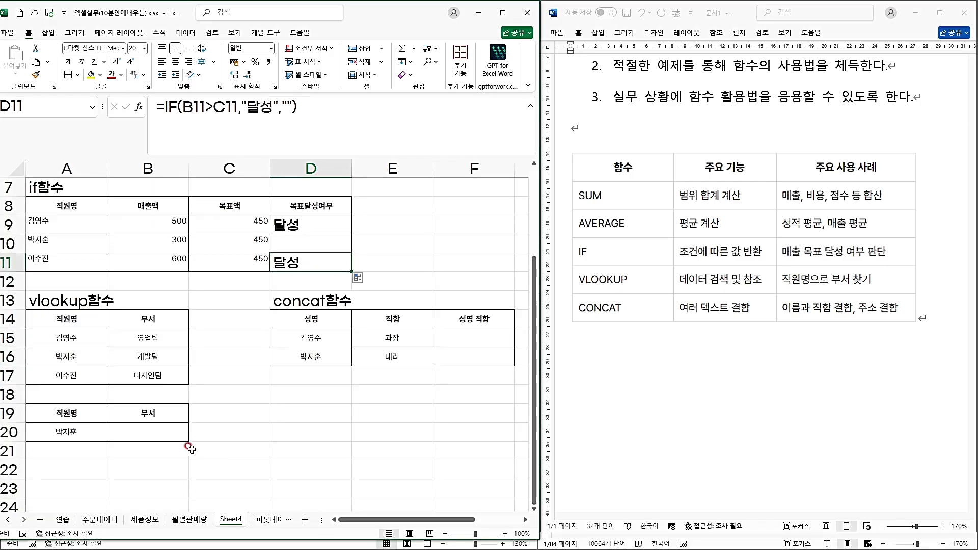
pyautogui.click(163, 432)
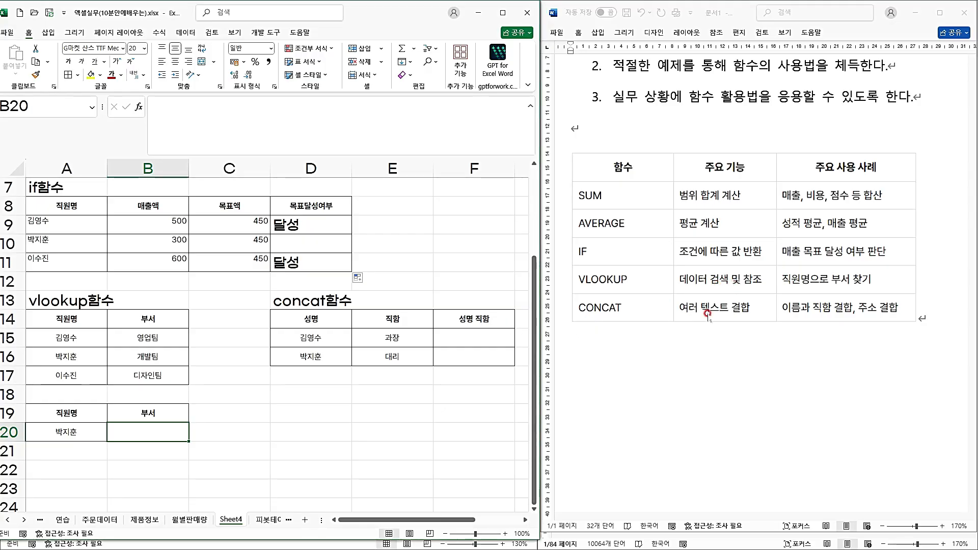
pyautogui.click(714, 307)
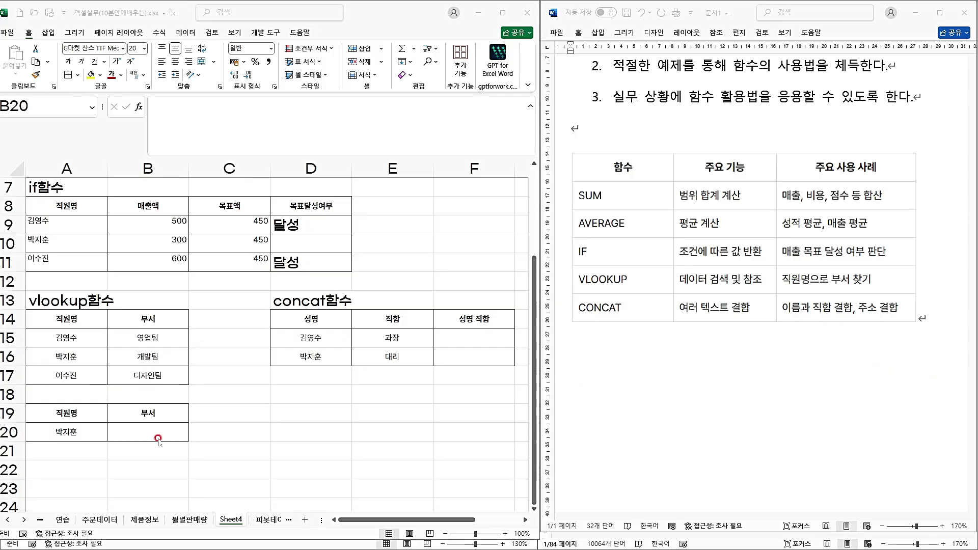
pyautogui.click(155, 437)
pyautogui.click(69, 393)
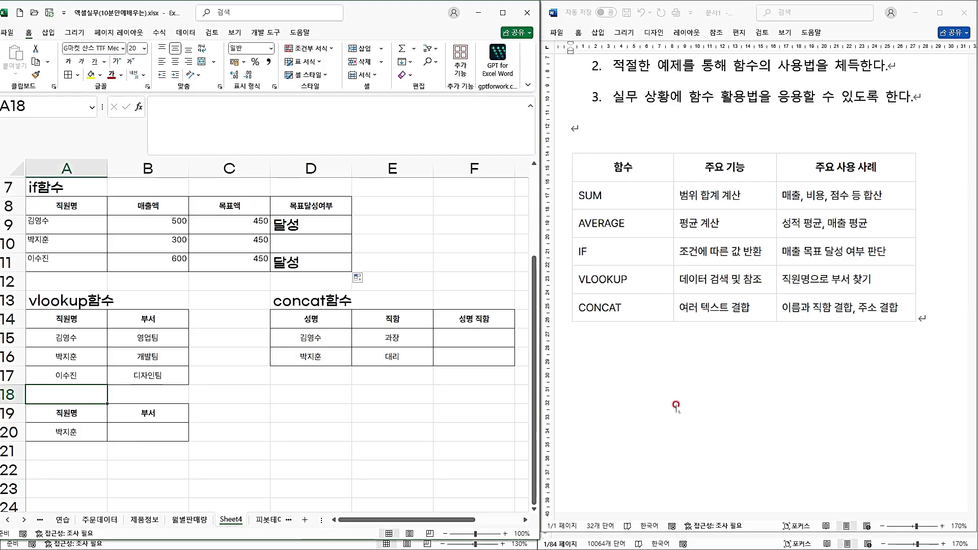
# In the Word document, write the syntax line "=Vlookup(찾을값,찾을범위,열번호,옵션)" on a new line below the function table
pyautogui.click(924, 318)
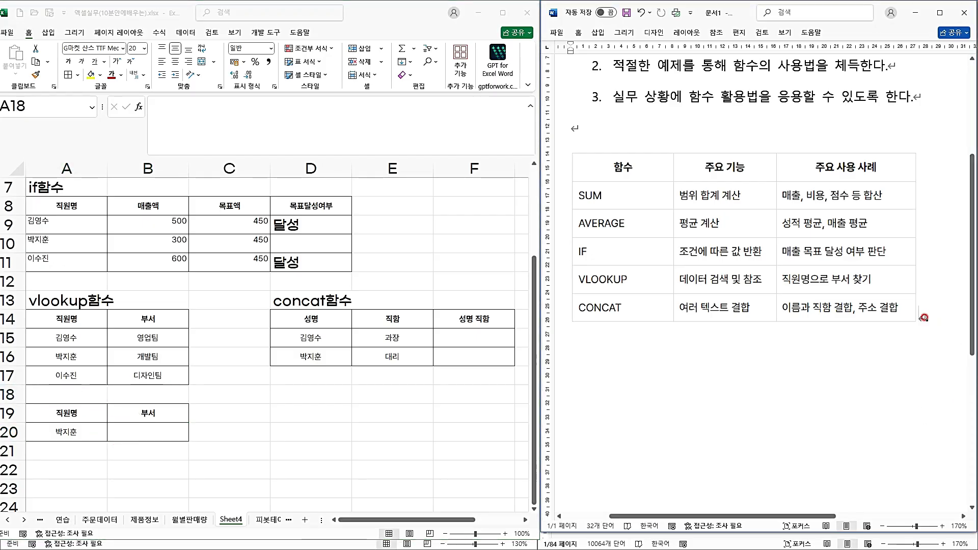
pyautogui.press('Return')
pyautogui.write('=ㅍ')
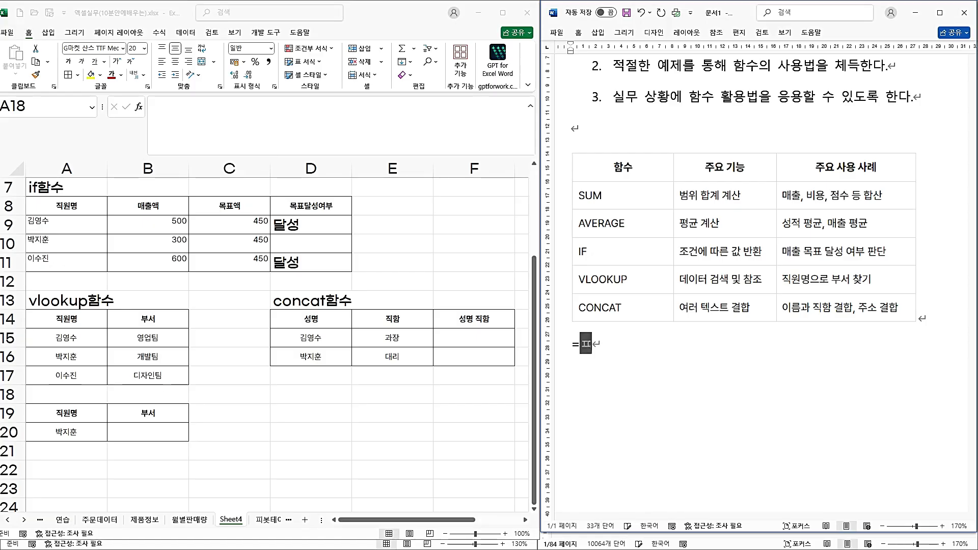
pyautogui.press('BackSpace')
pyautogui.write('Vlookup')
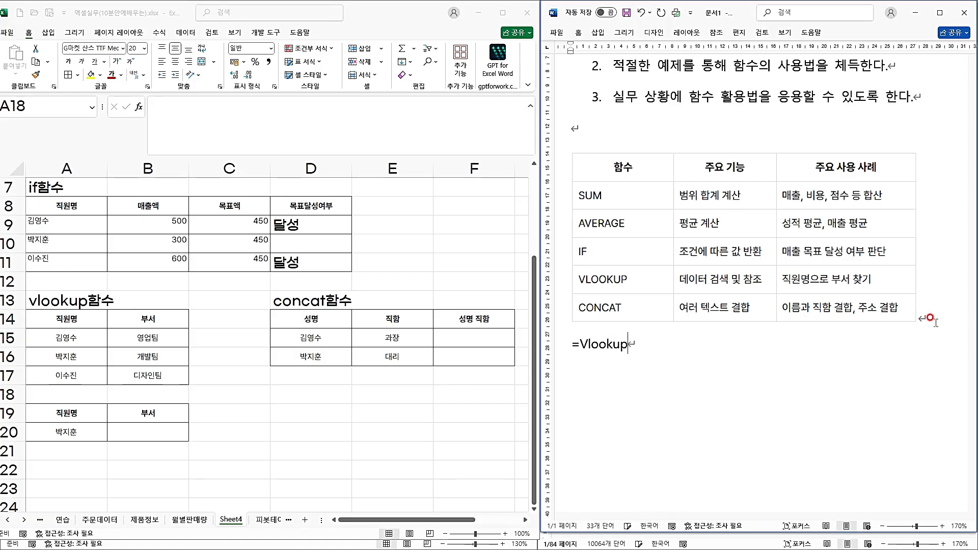
pyautogui.write('(찾을값')
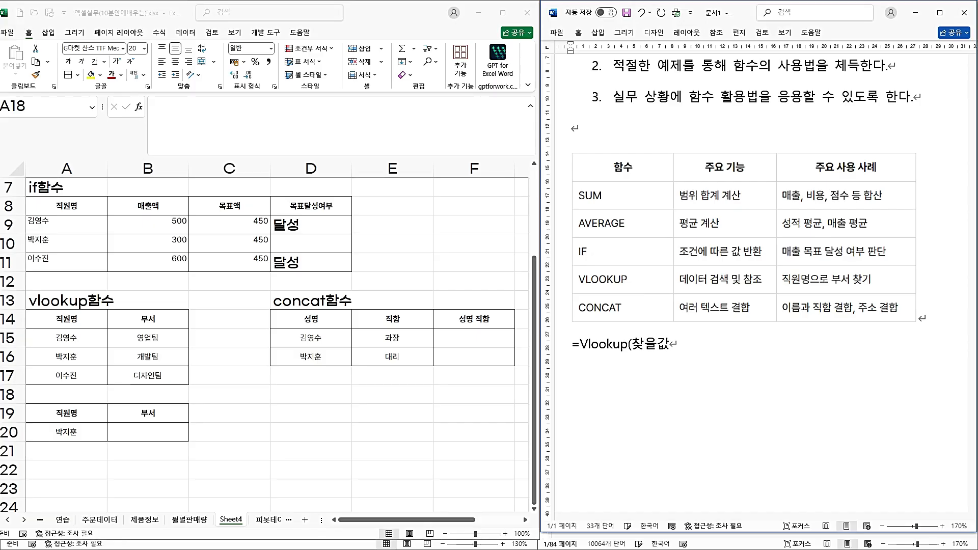
pyautogui.write(',찾')
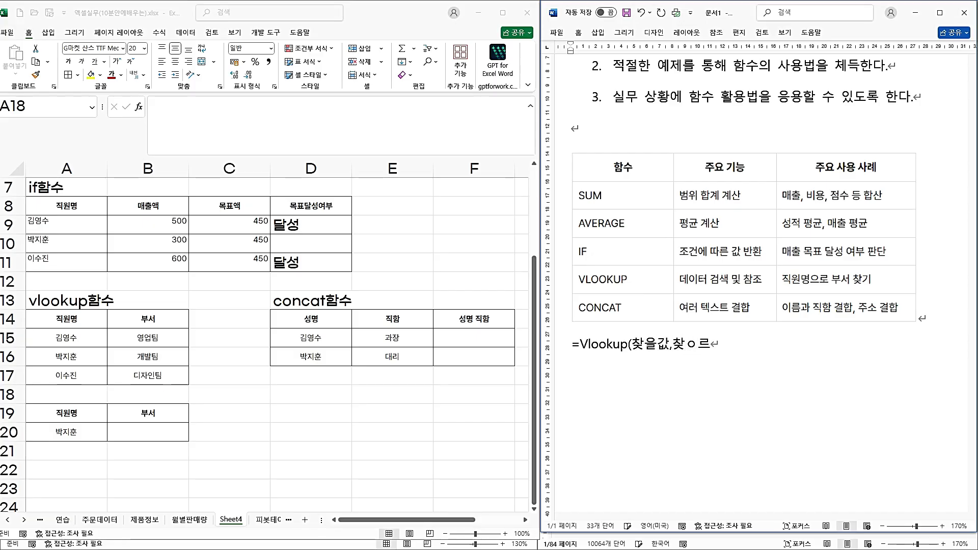
pyautogui.write('을범위,')
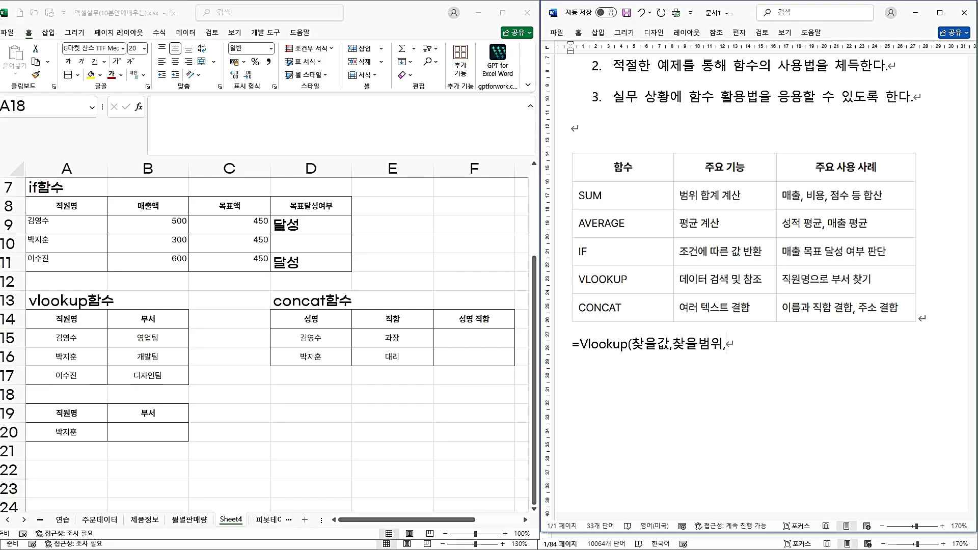
pyautogui.write('열번호')
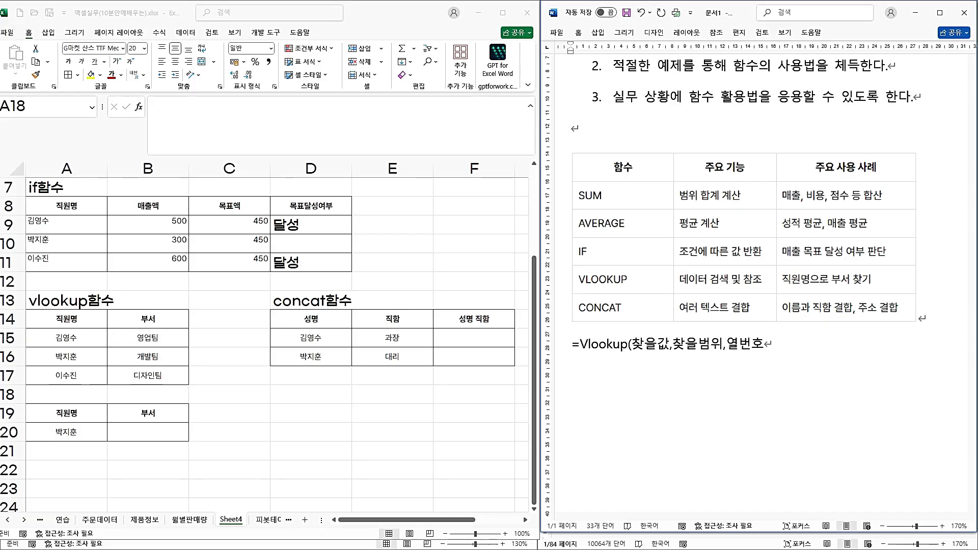
pyautogui.write(',')
pyautogui.write('오ㅂ션)')
# Add the note "옵션" under the syntax line, followed by the lines "0:정확히" and "1:근사값"
pyautogui.write('o')
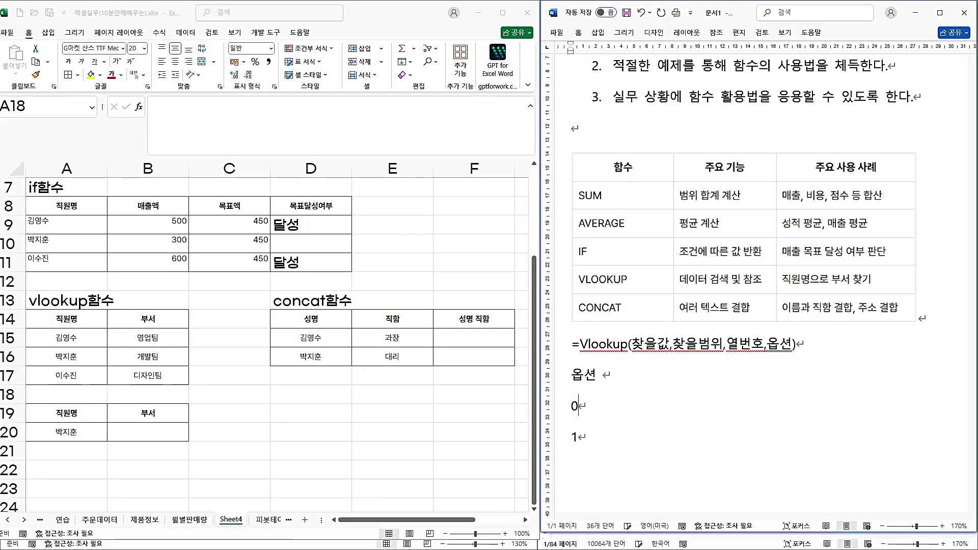
pyautogui.write('정확히 ')
pyautogui.write('1')
pyautogui.write(':')
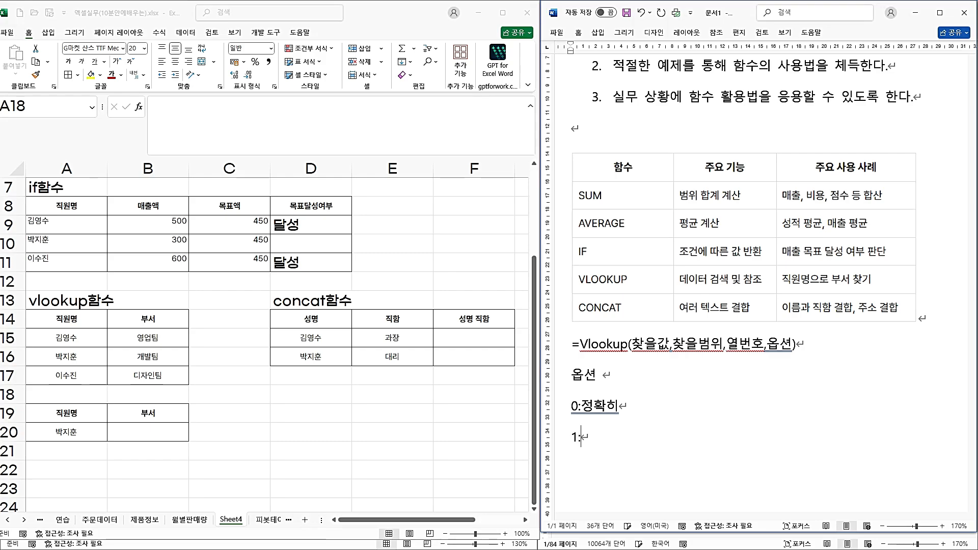
pyautogui.write('근사값')
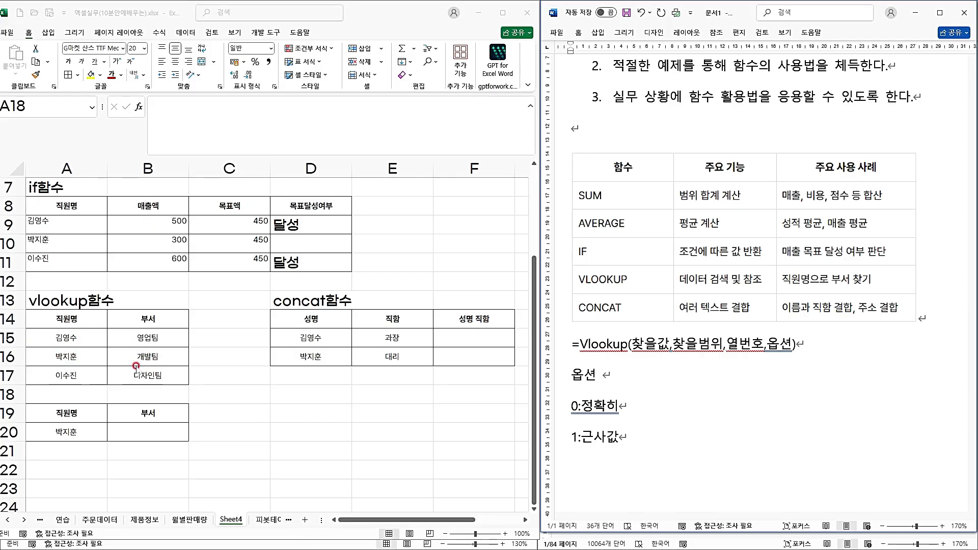
# Switch to Excel and start a VLOOKUP formula in cell B20 with A20 as the lookup value
pyautogui.click(126, 431)
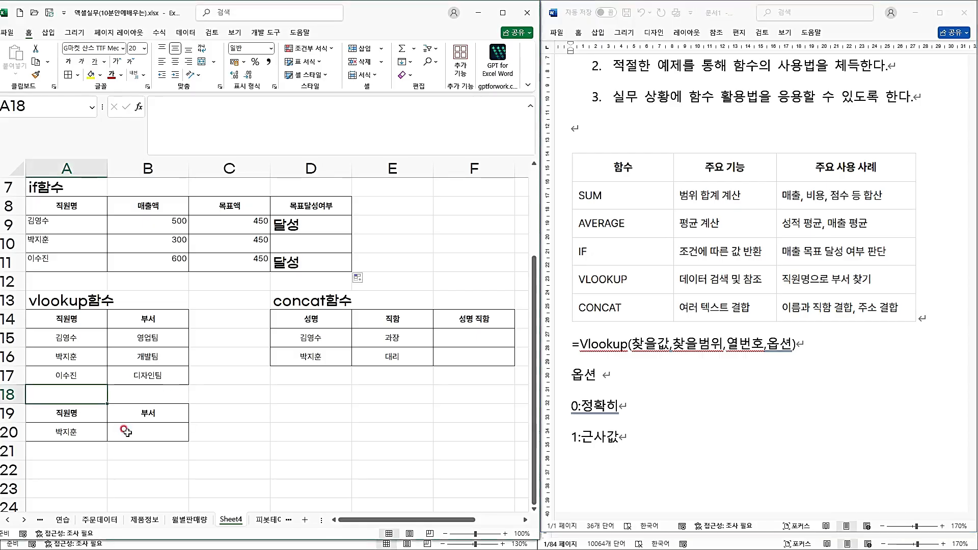
pyautogui.click(126, 431)
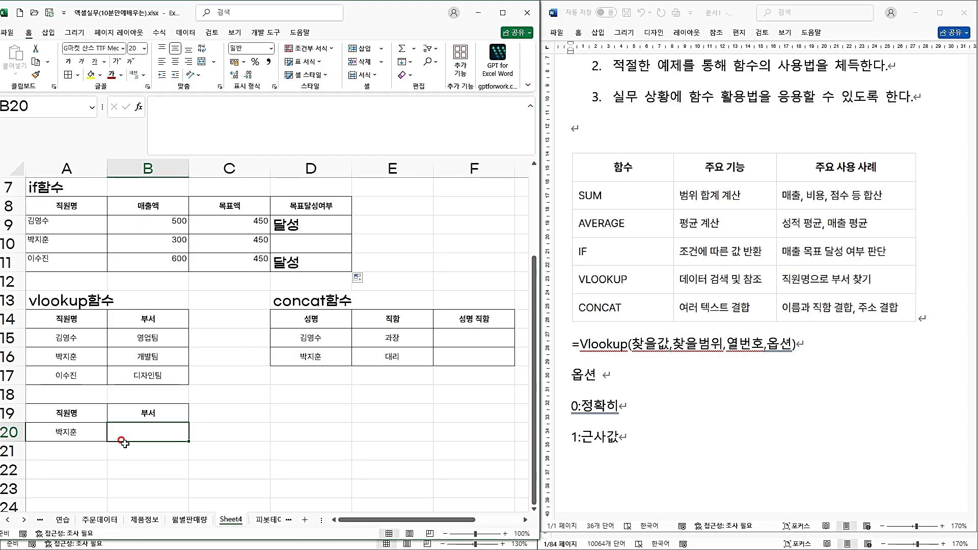
pyautogui.write('=')
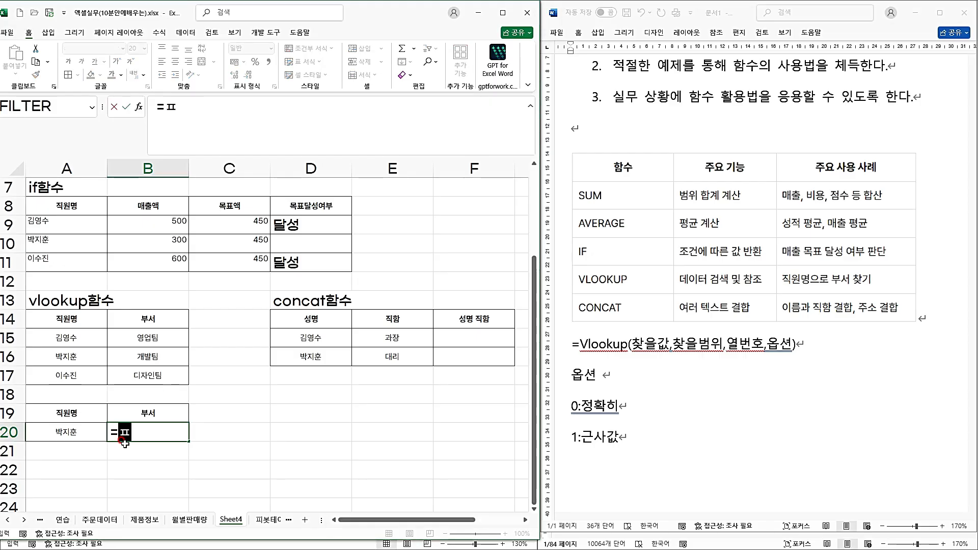
pyautogui.write('vl')
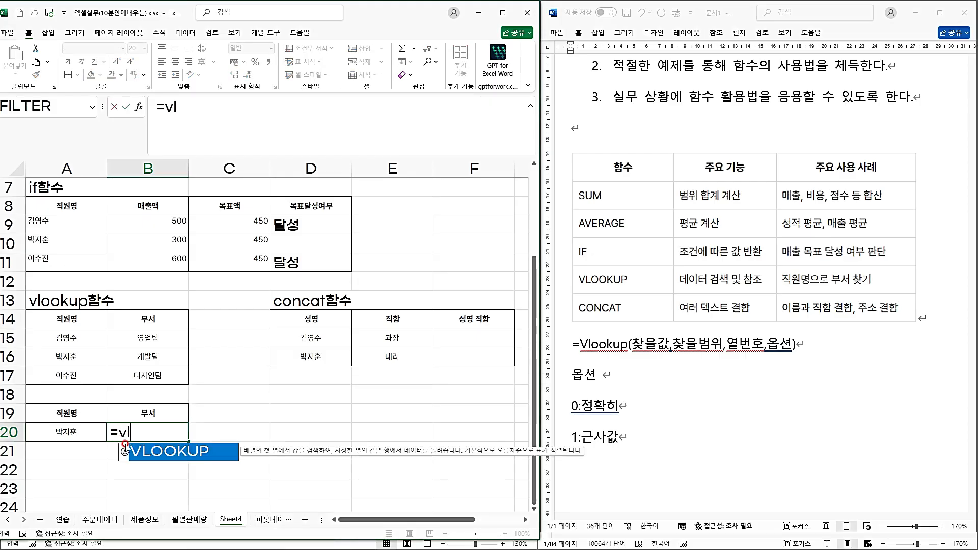
pyautogui.doubleClick(147, 451)
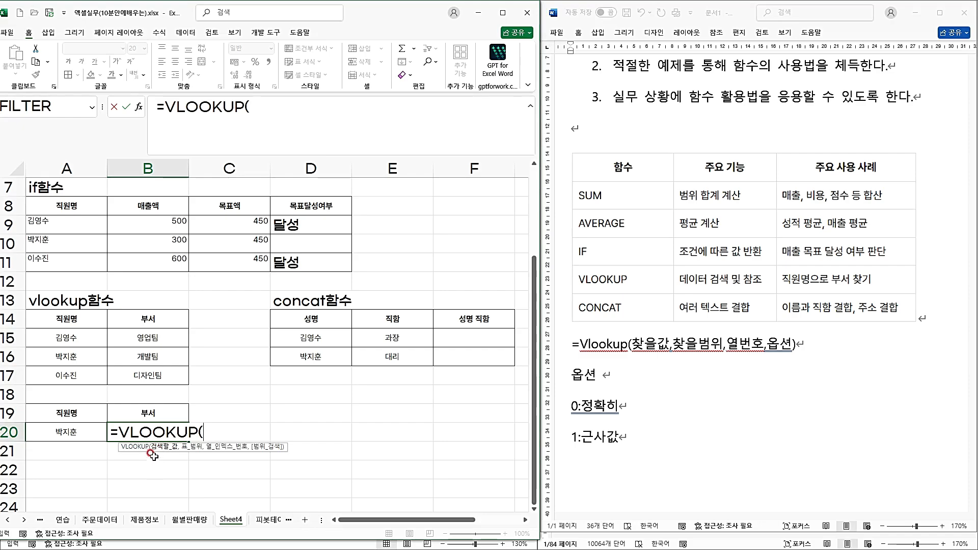
pyautogui.click(86, 427)
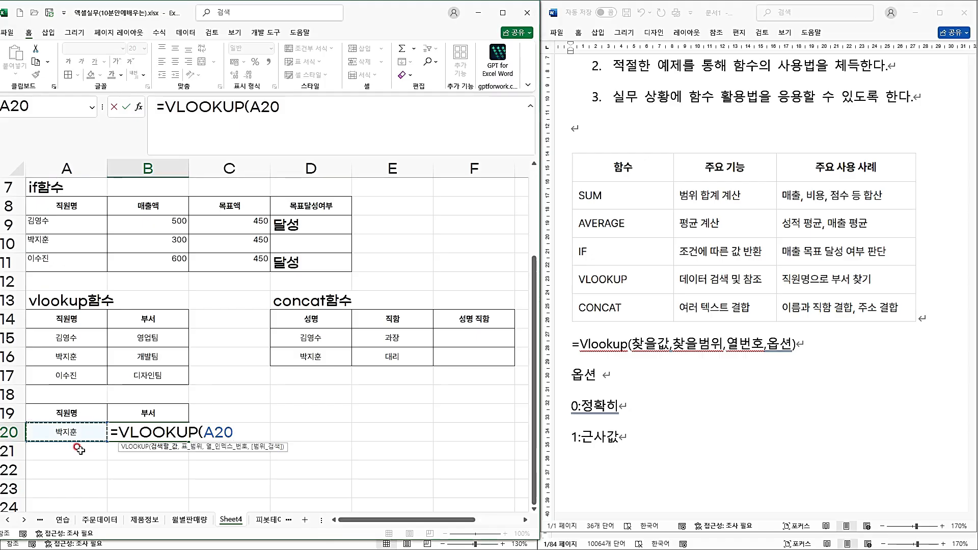
pyautogui.write(',')
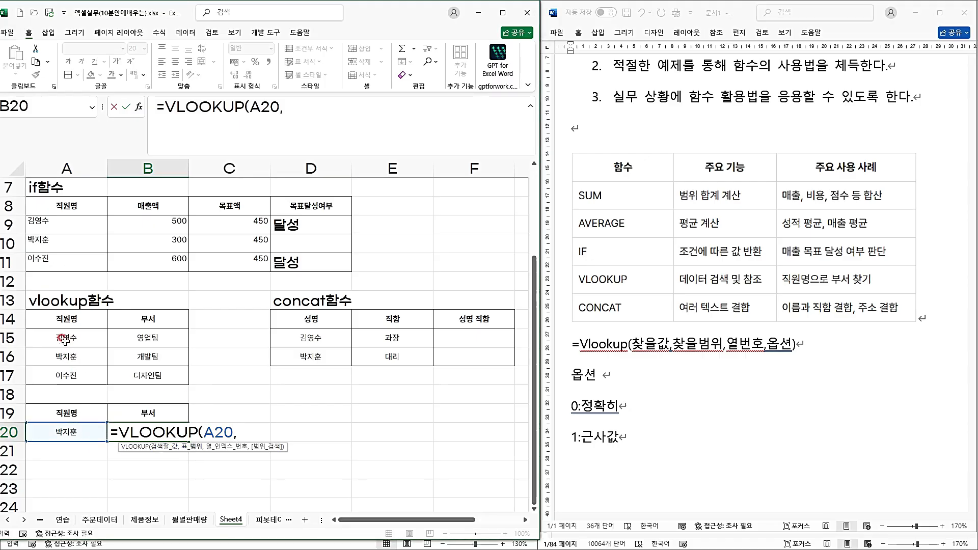
# Set the VLOOKUP table range to A15:B17, leaving out the header row
pyautogui.moveTo(48, 326); pyautogui.dragTo(136, 376)
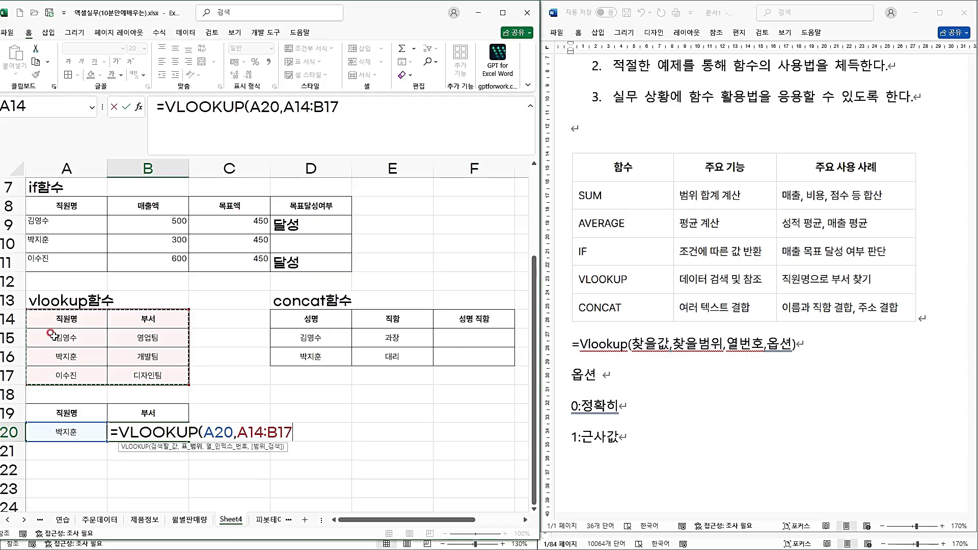
pyautogui.moveTo(48, 338); pyautogui.dragTo(169, 368)
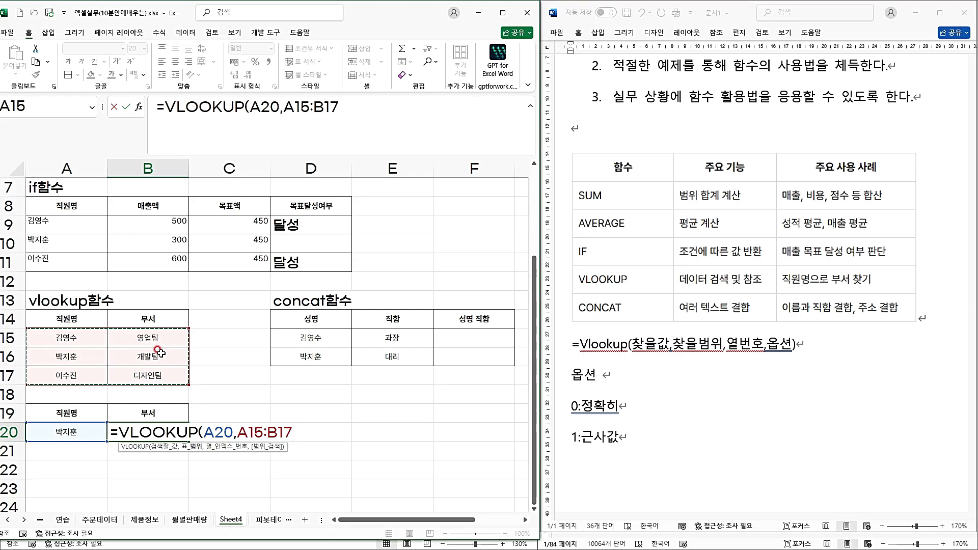
pyautogui.write(',')
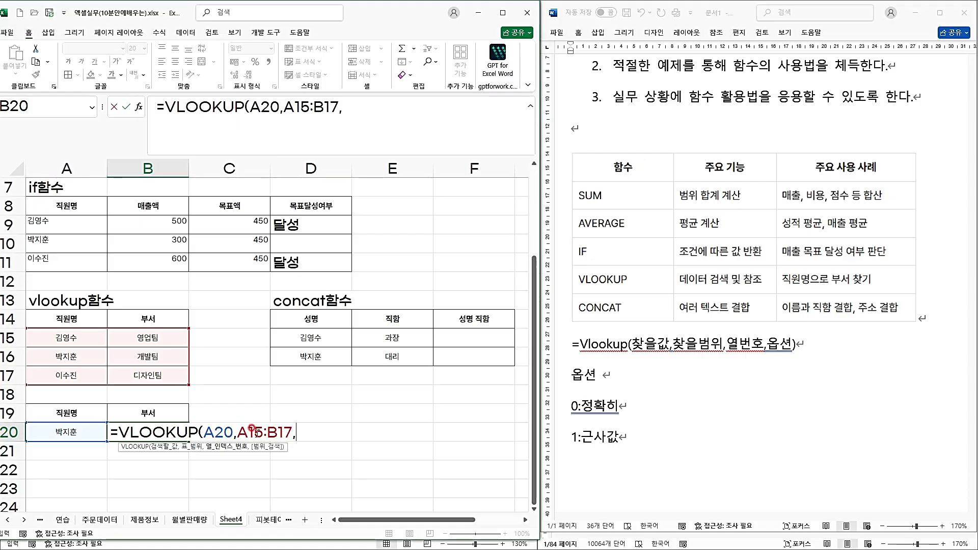
# Complete the B20 VLOOKUP formula with column index 2 and the exact-match option FALSE
pyautogui.write('2')
pyautogui.write(',')
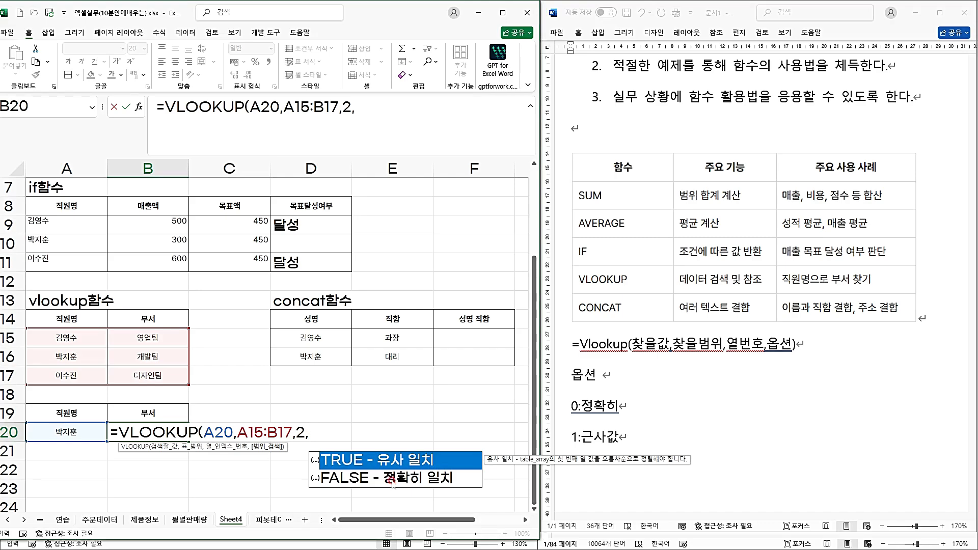
pyautogui.click(355, 479)
pyautogui.doubleClick(353, 478)
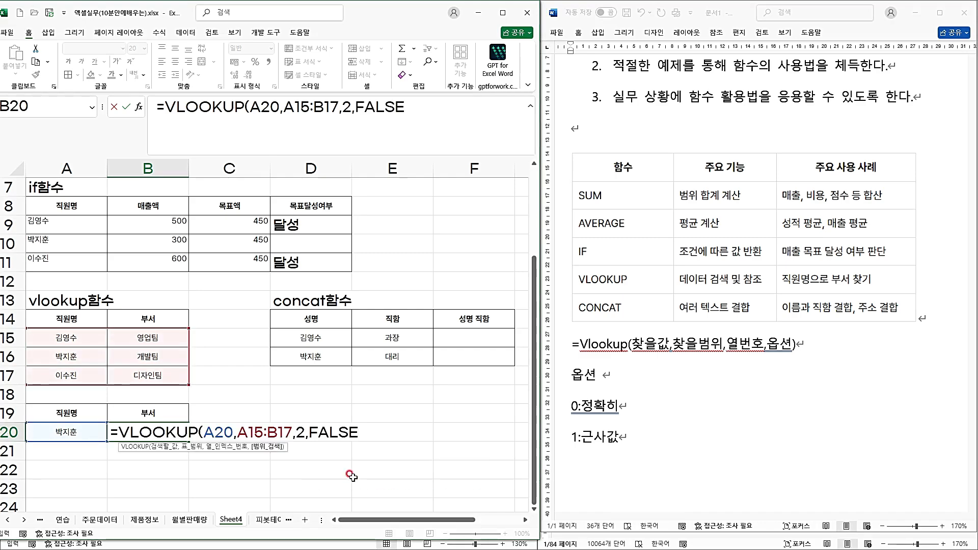
pyautogui.write(')')
pyautogui.press('Return')
pyautogui.press('Up')
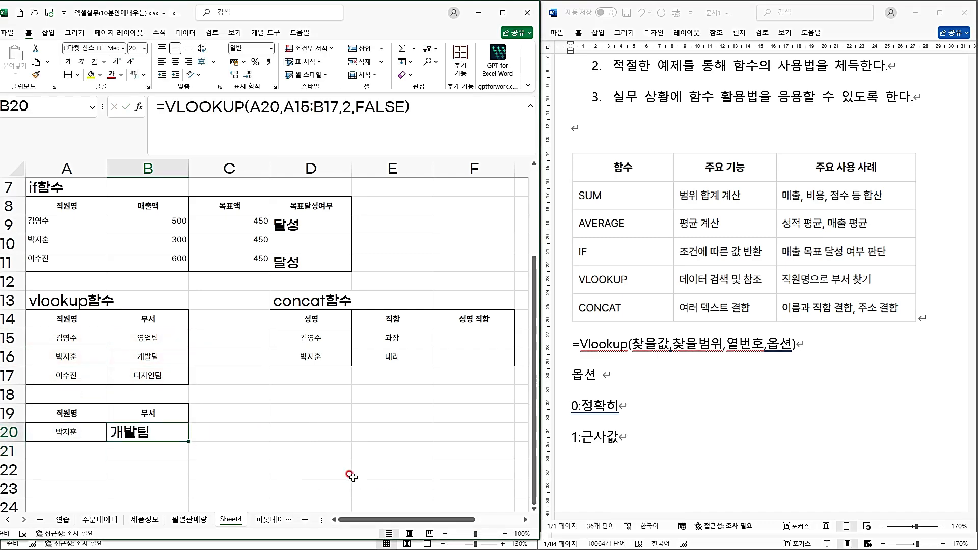
# Replace the lookup name in A20 with the employee name listed in A17 and check the department result in B20
pyautogui.click(91, 429)
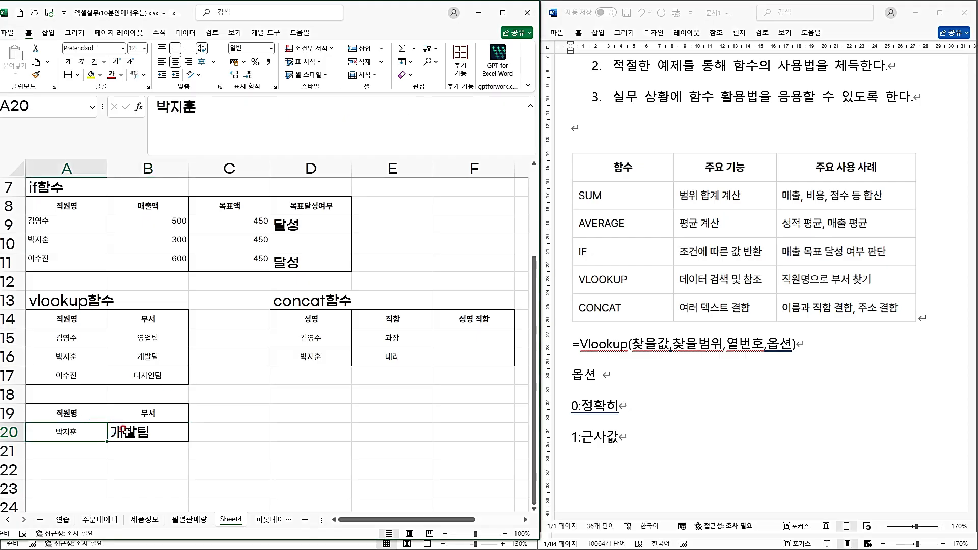
pyautogui.click(129, 430)
pyautogui.click(83, 431)
pyautogui.write('dl')
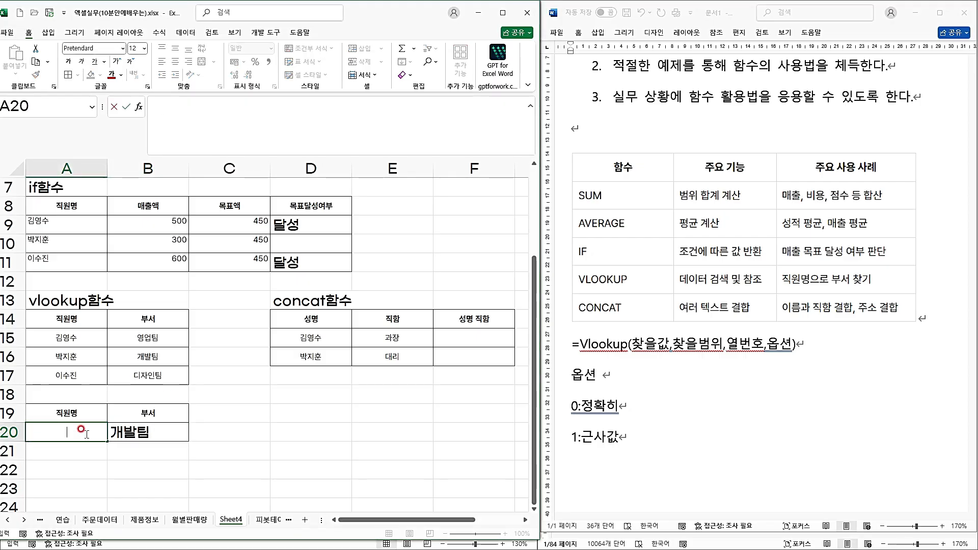
pyautogui.write('이수진')
pyautogui.press('Return')
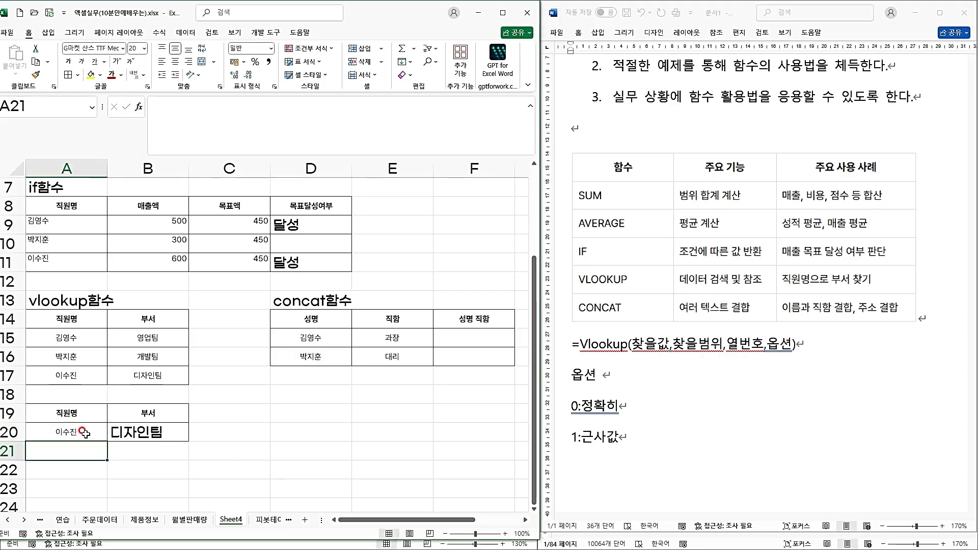
pyautogui.click(69, 434)
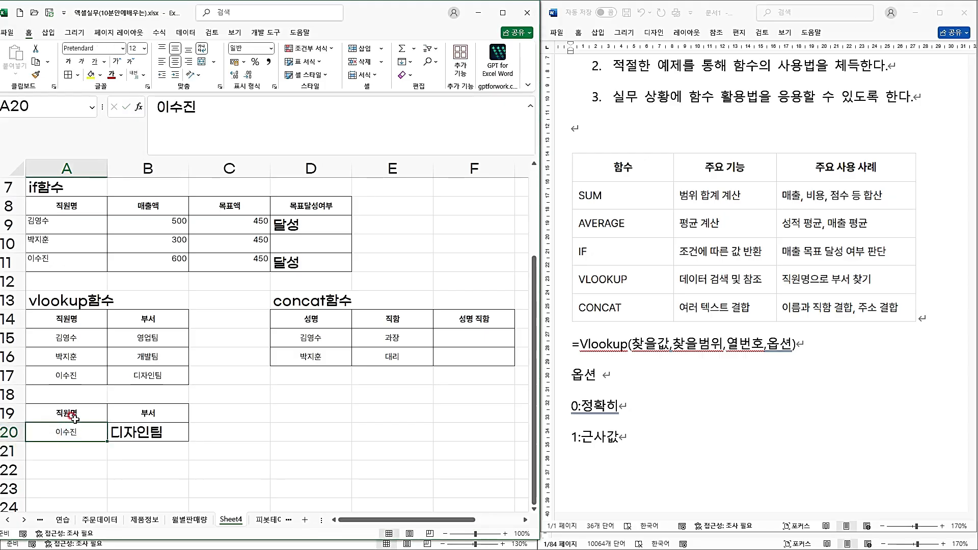
pyautogui.click(124, 430)
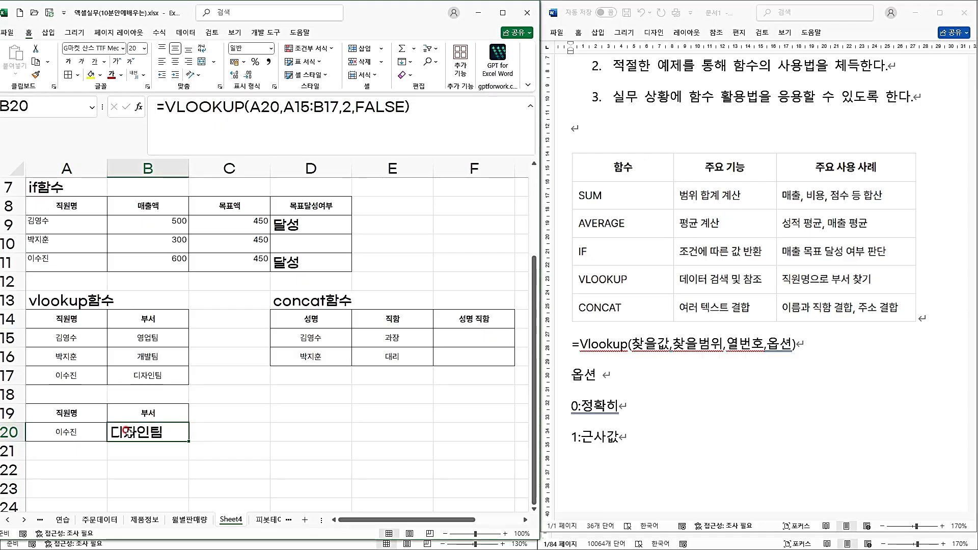
# Start a CONCAT formula in cell F15, the first empty cell of the 성명 직함 column
pyautogui.click(441, 340)
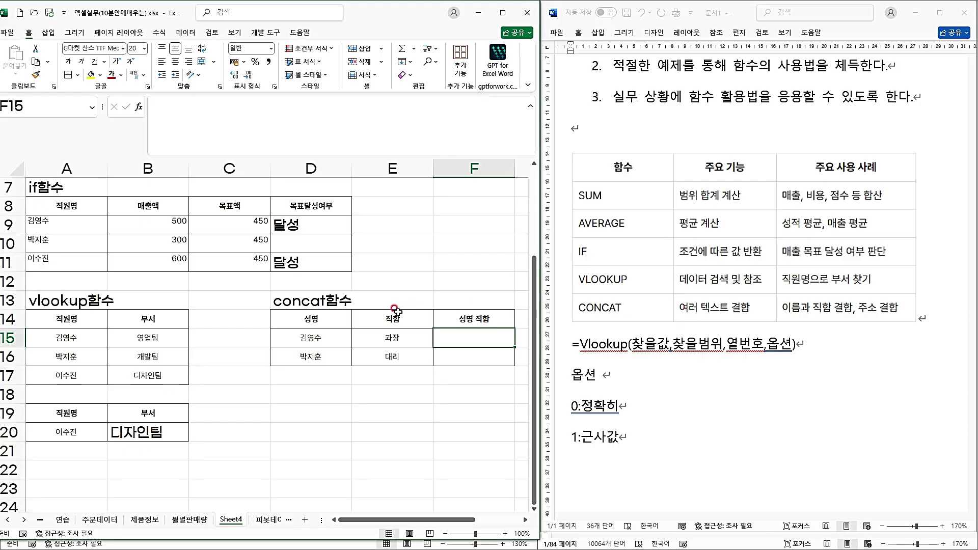
pyautogui.click(313, 341)
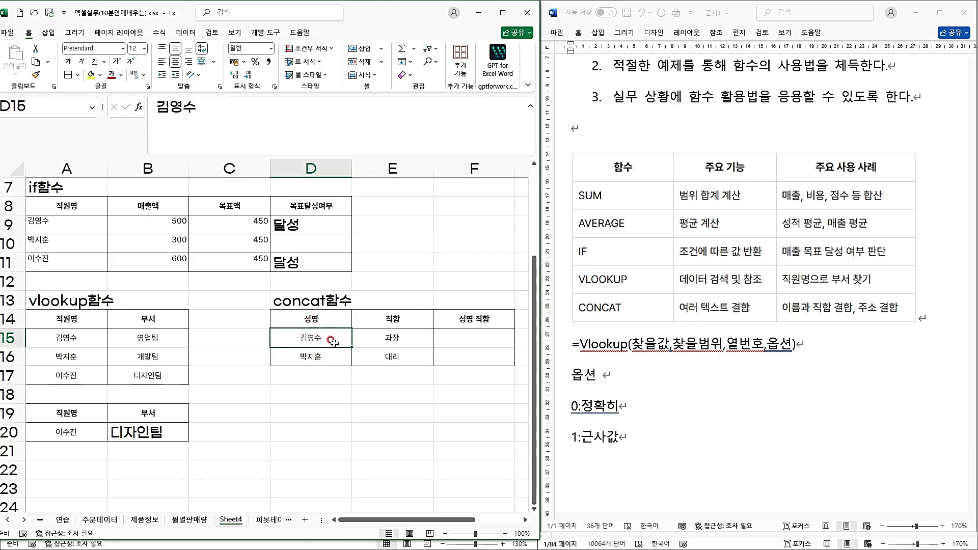
pyautogui.click(390, 339)
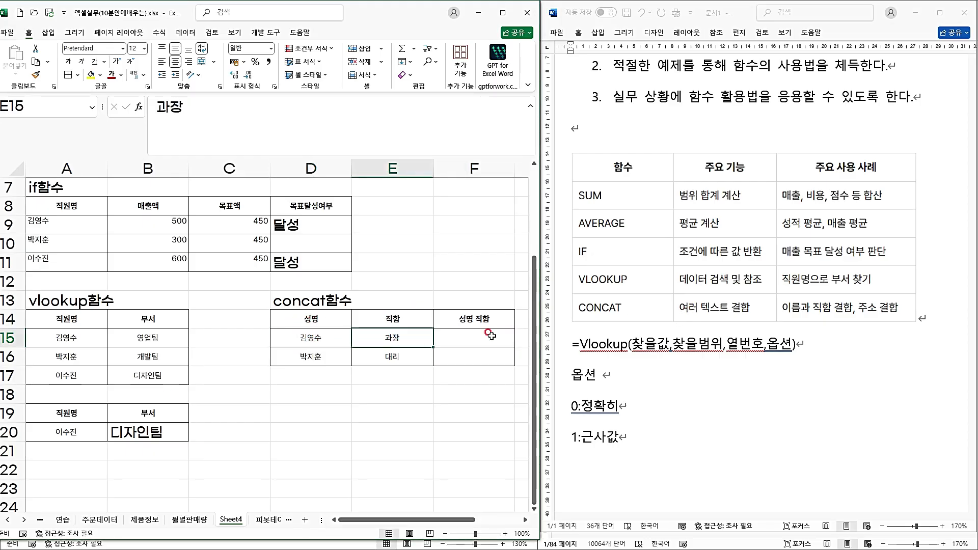
pyautogui.click(440, 338)
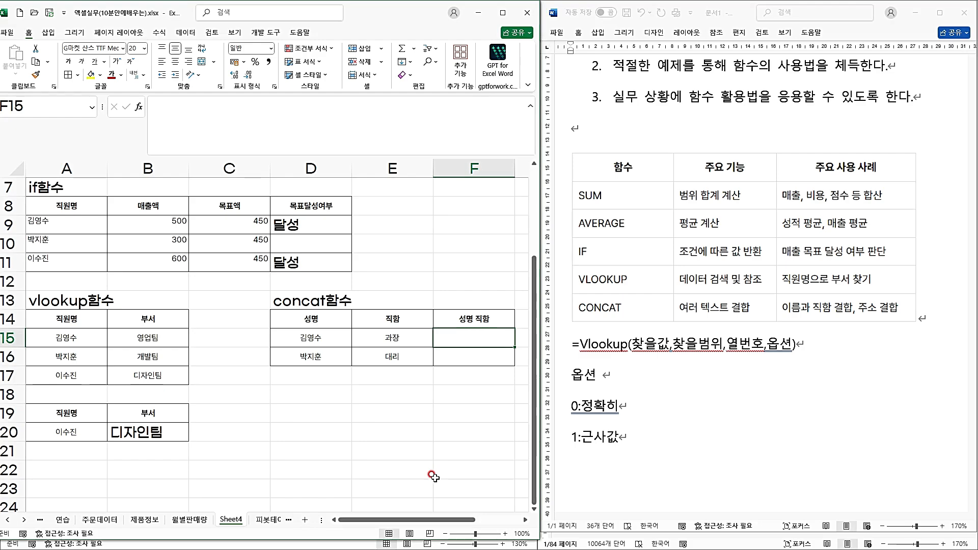
pyautogui.write('=ㅊ')
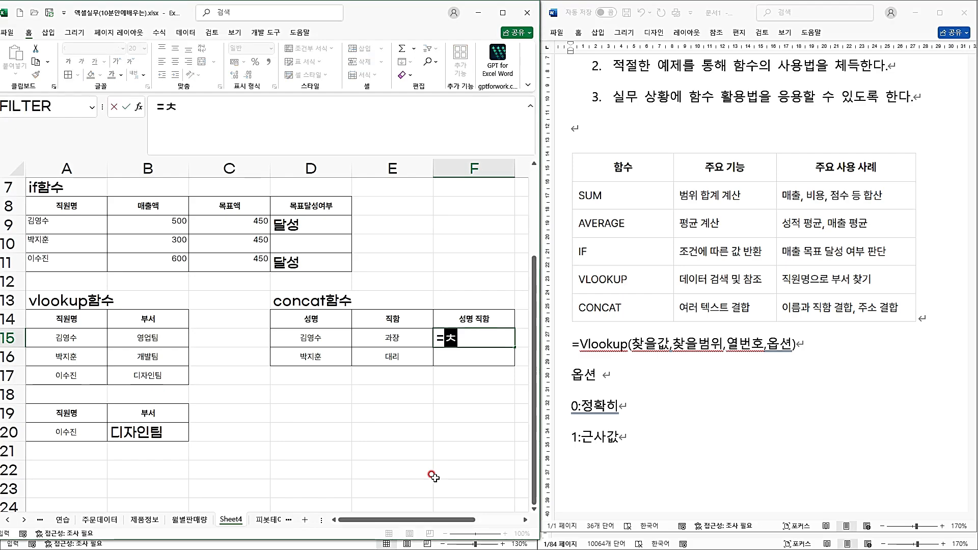
pyautogui.write('con')
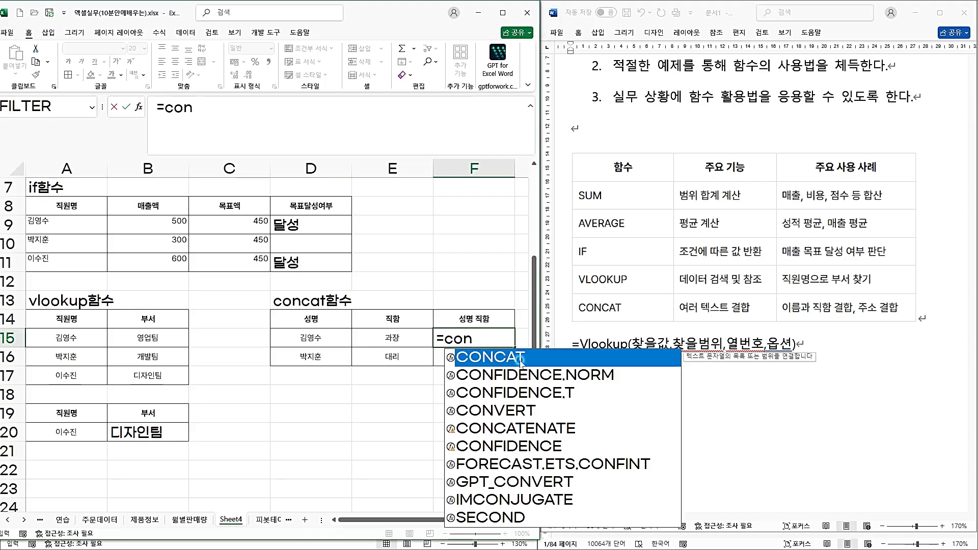
pyautogui.doubleClick(521, 358)
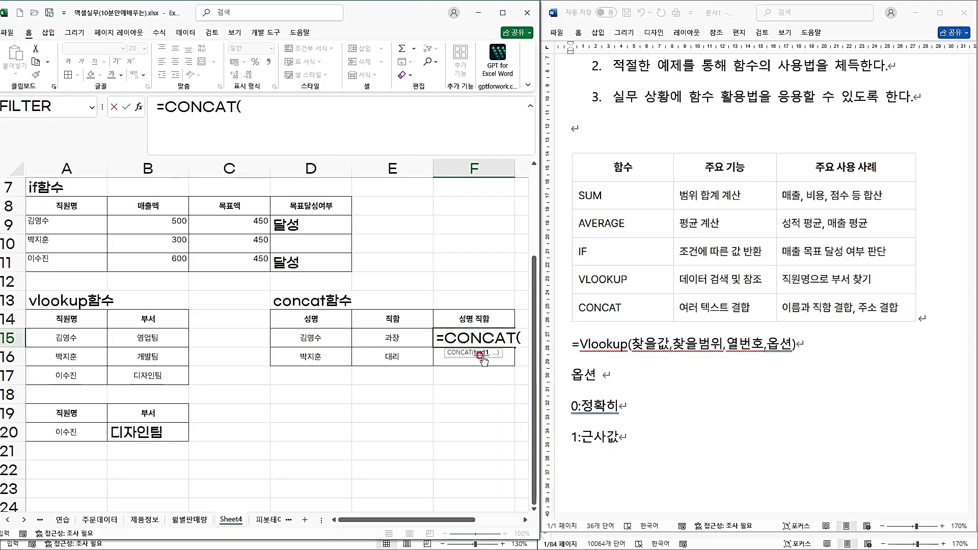
# Complete the F15 CONCAT formula with D15 and E15 as the texts to join, and fill it down to F16
pyautogui.click(311, 337)
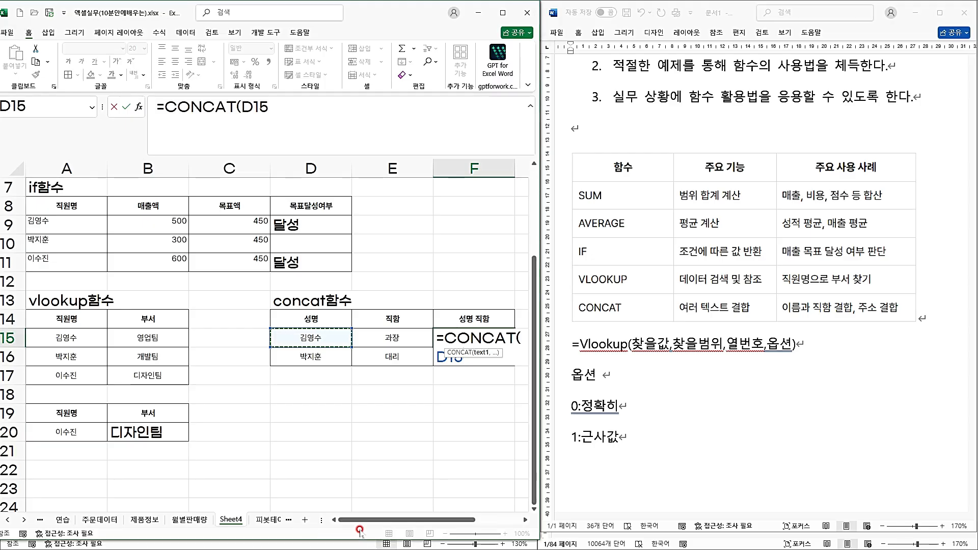
pyautogui.write(',')
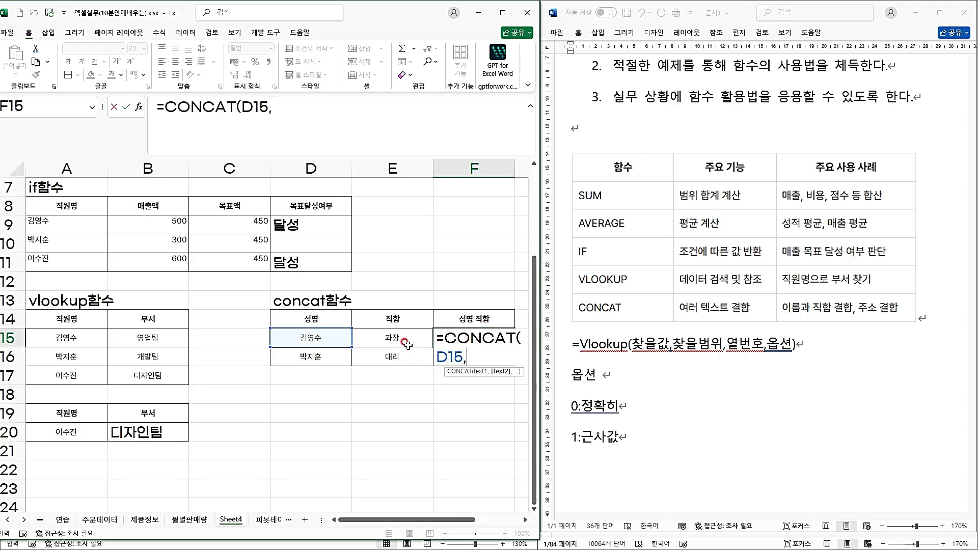
pyautogui.click(404, 338)
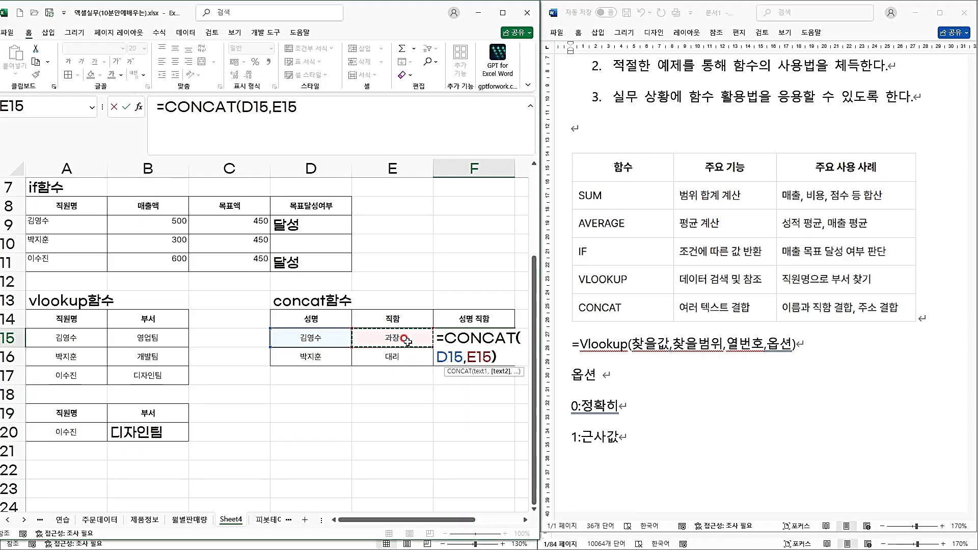
pyautogui.write(')')
pyautogui.press('Return')
pyautogui.press('Up')
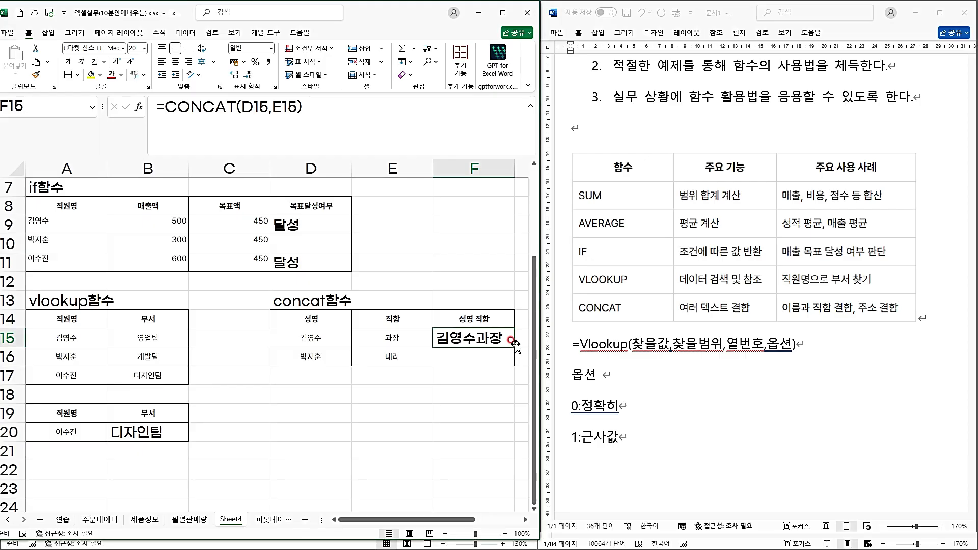
pyautogui.moveTo(516, 346); pyautogui.dragTo(515, 365)
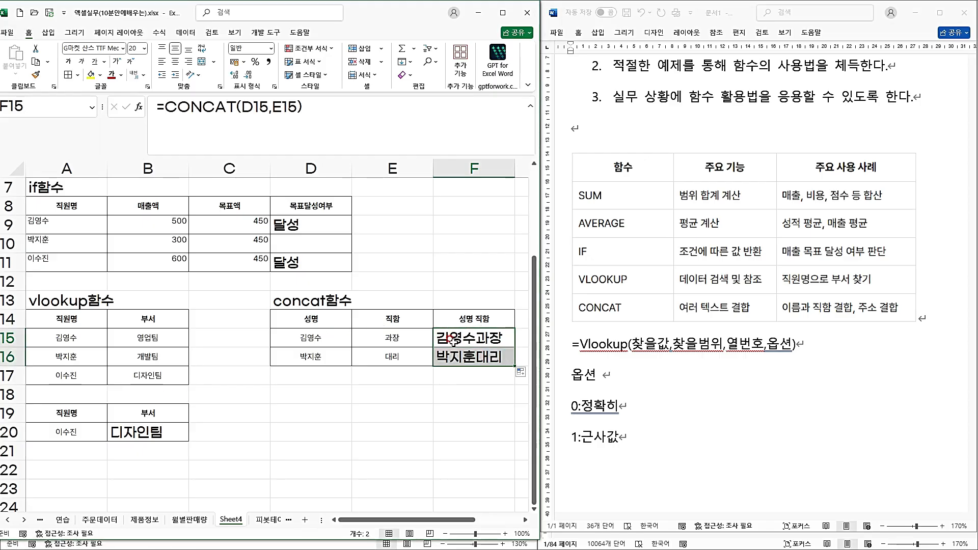
# Insert a space argument " " between D15 and E15 in the F15 CONCAT formula and fill it down to F16 again
pyautogui.click(452, 341)
pyautogui.doubleClick(454, 341)
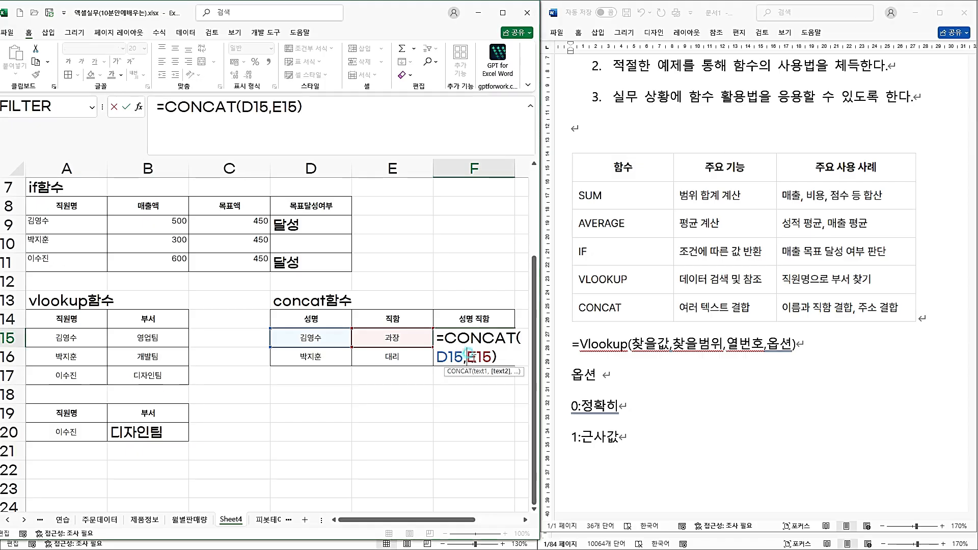
pyautogui.click(500, 371)
pyautogui.write('" "')
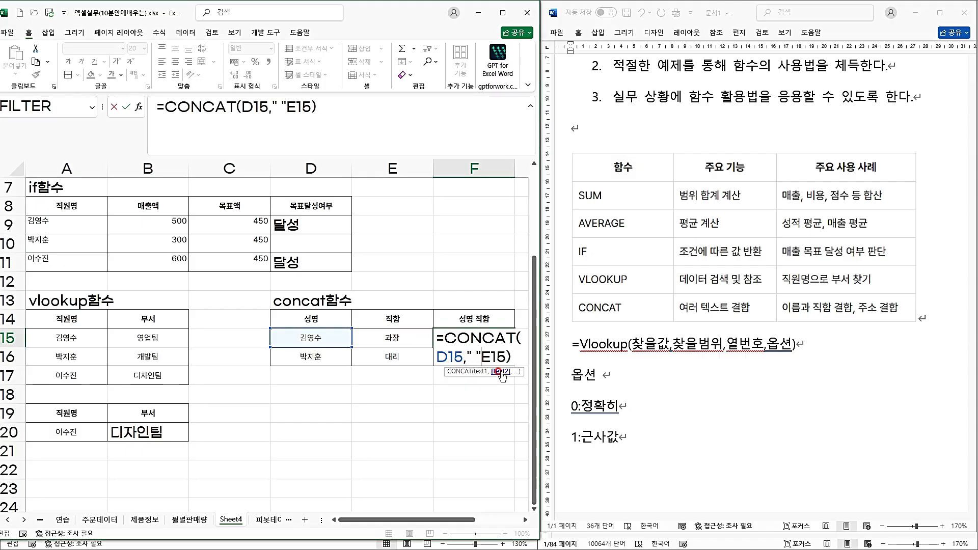
pyautogui.write(',')
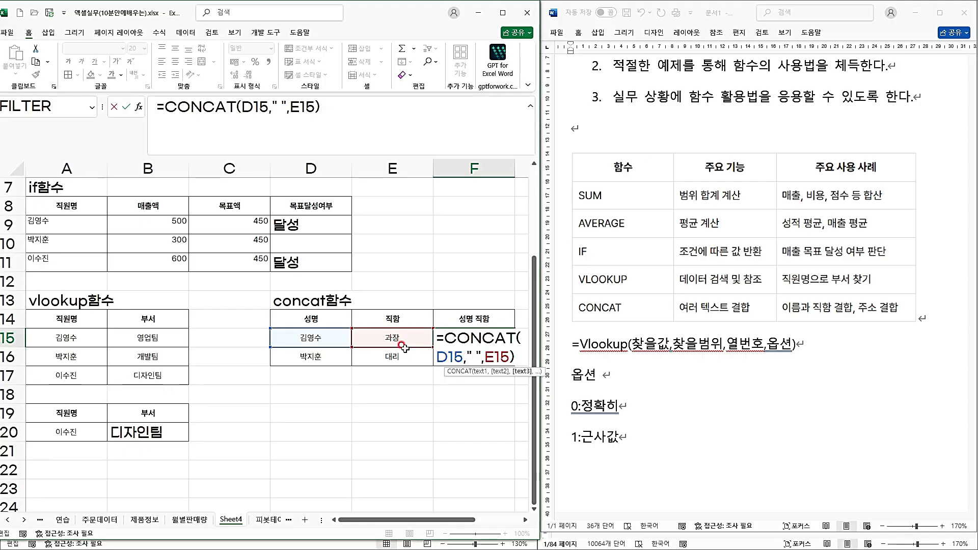
pyautogui.press('Return')
pyautogui.press('Up')
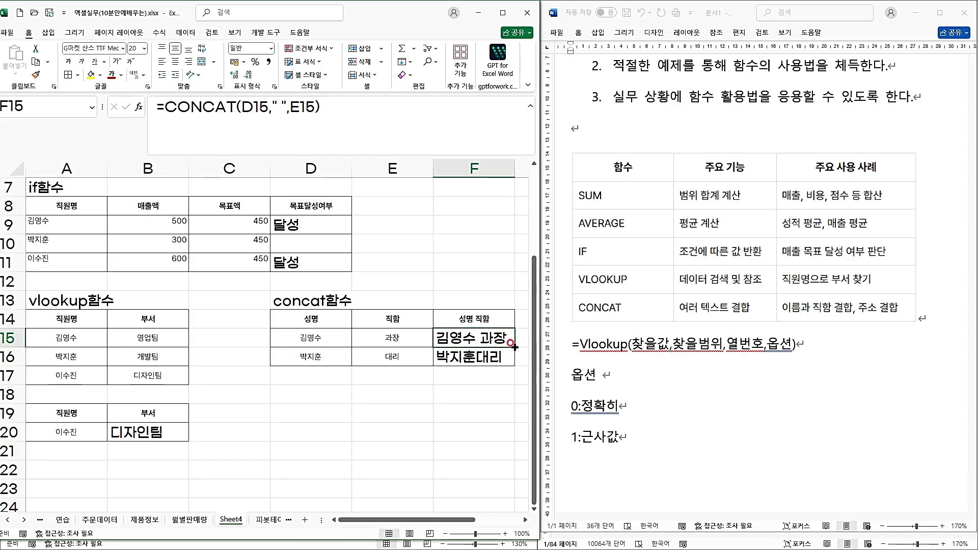
pyautogui.moveTo(514, 347); pyautogui.dragTo(509, 365)
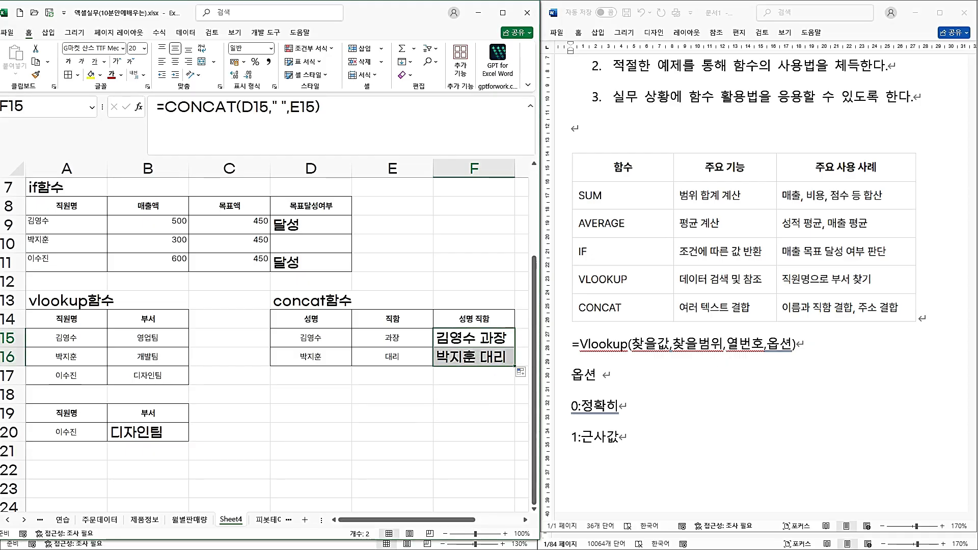
pyautogui.hotkey('alt', 'Tab')
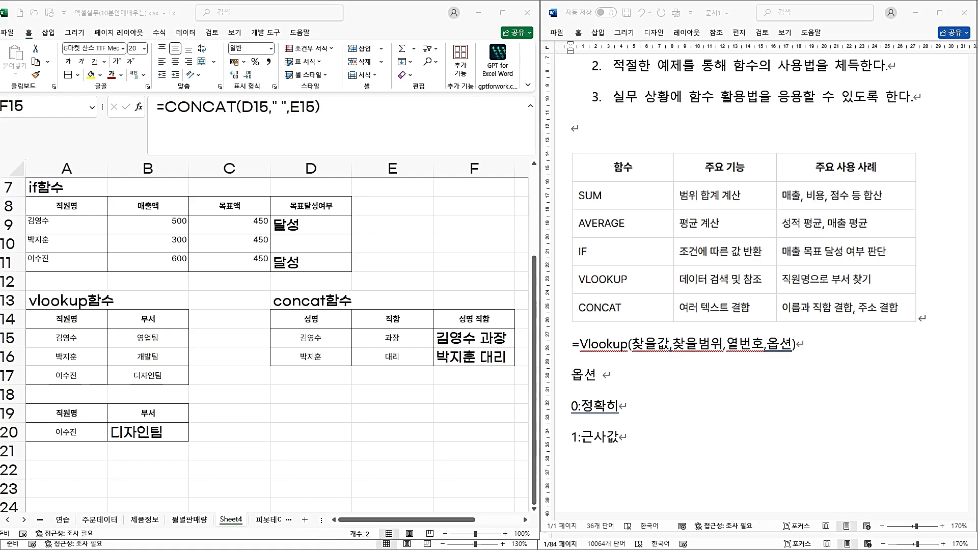